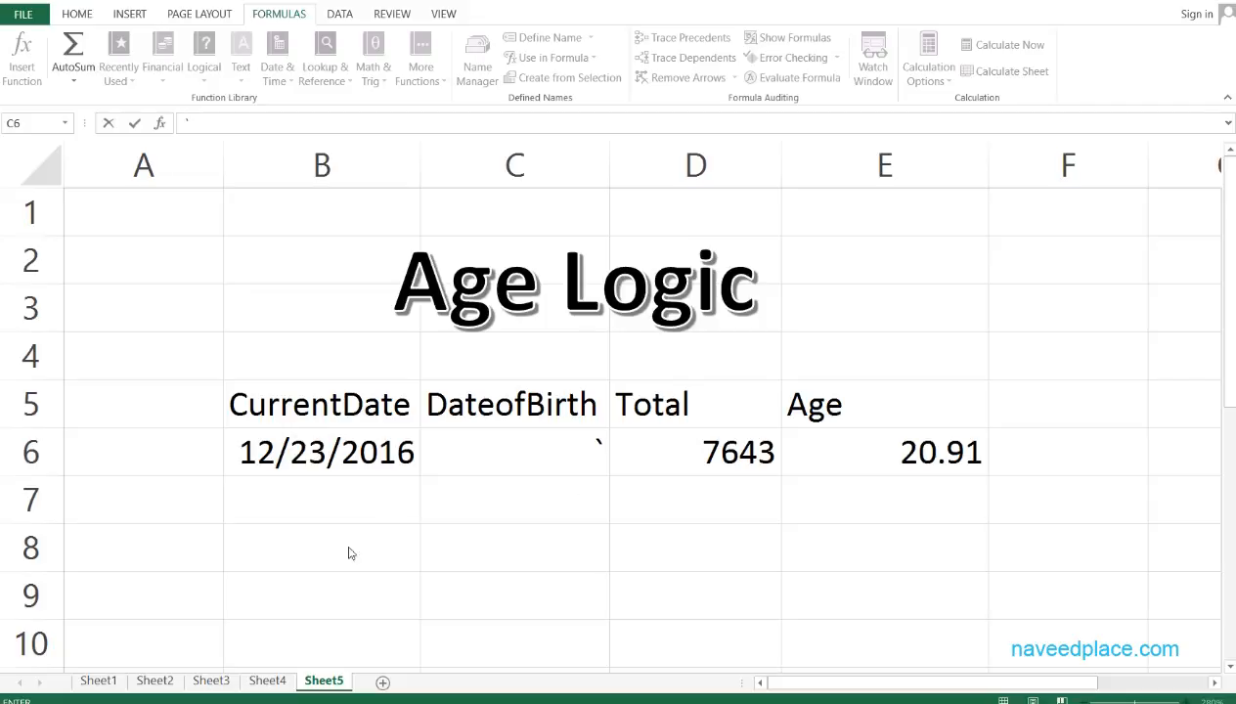
Replace the stray character in cell C6 under DateofBirth with the date of birth.
left_click(478, 423)
key("BackSpace")
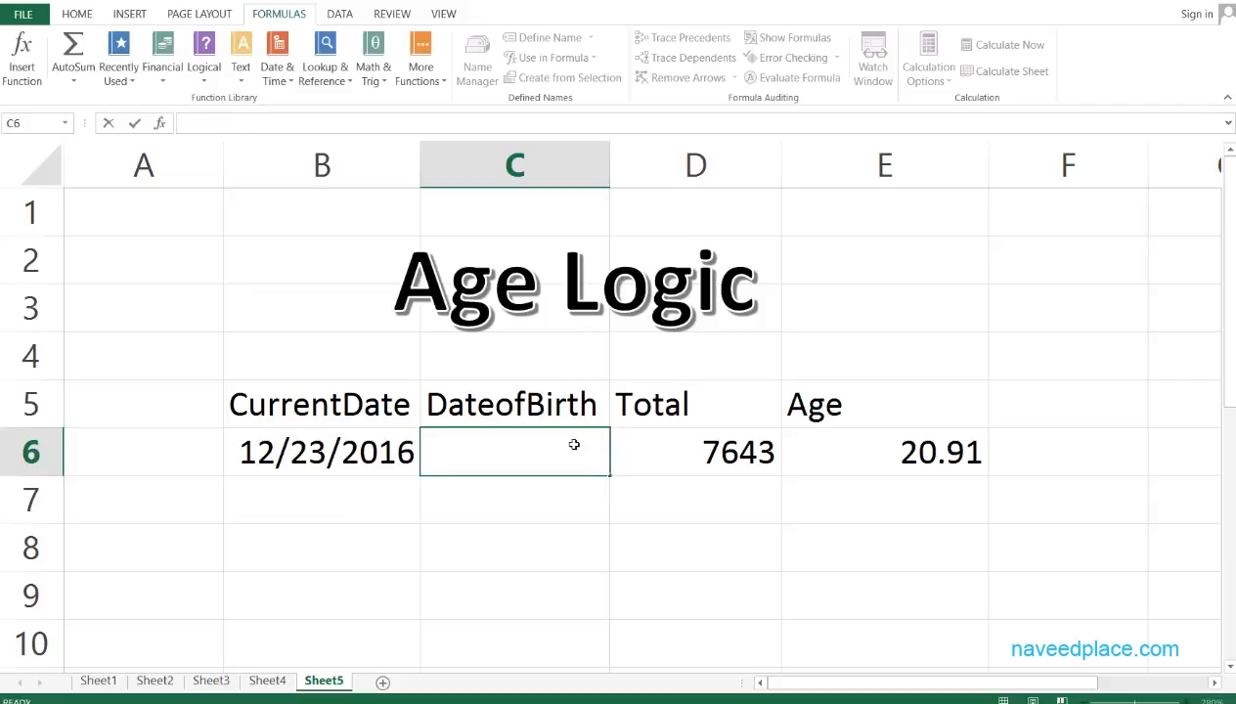
type("1/20/1996")
left_click(641, 507)
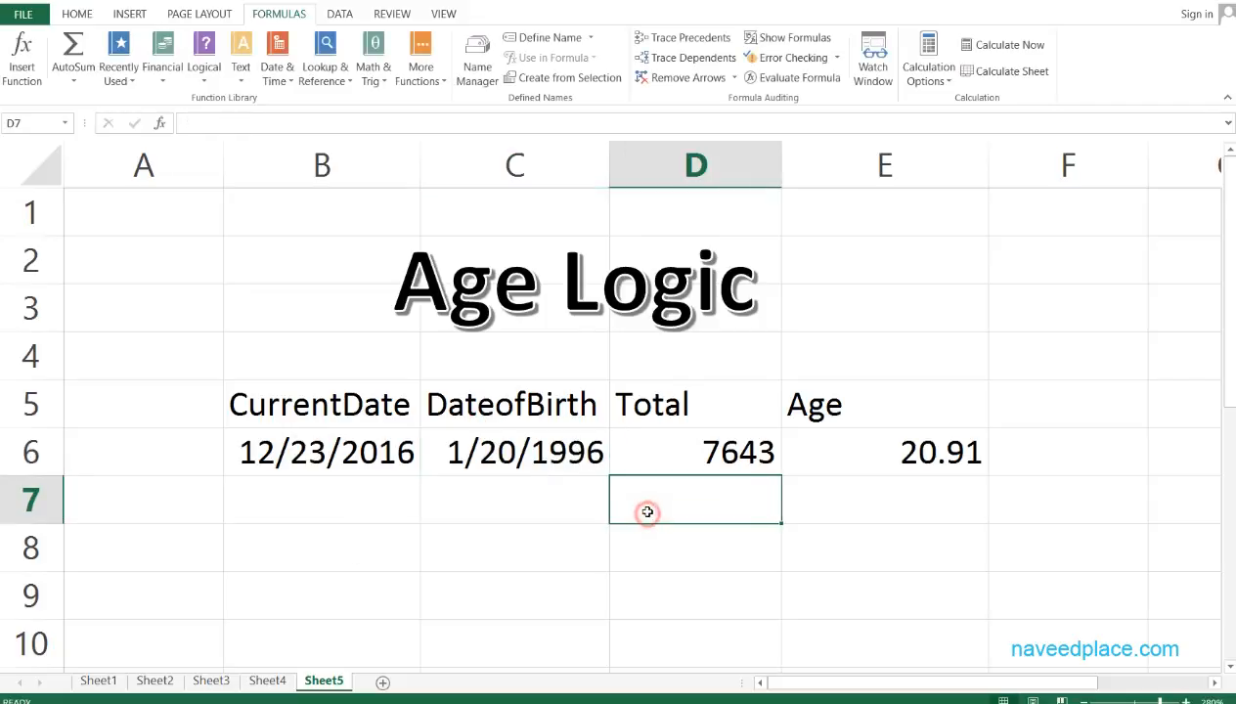
left_click(685, 419)
left_click(885, 393)
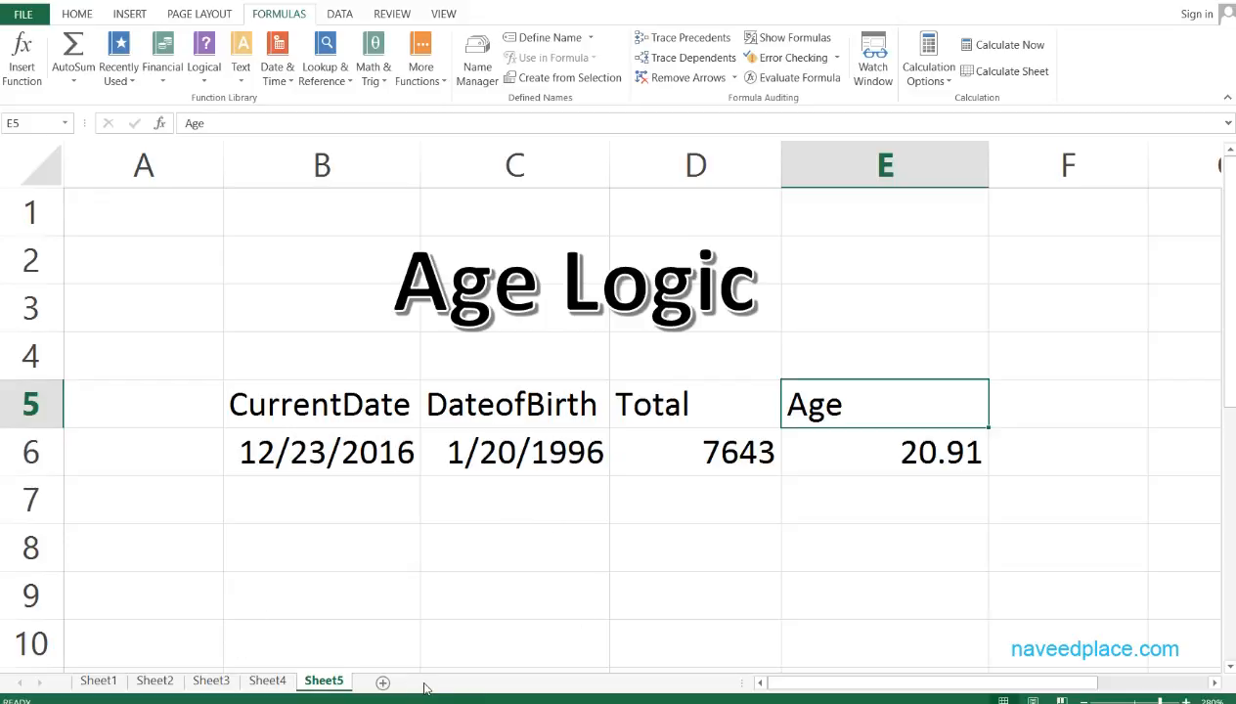
Add a new blank worksheet after Sheet5.
left_click(383, 682)
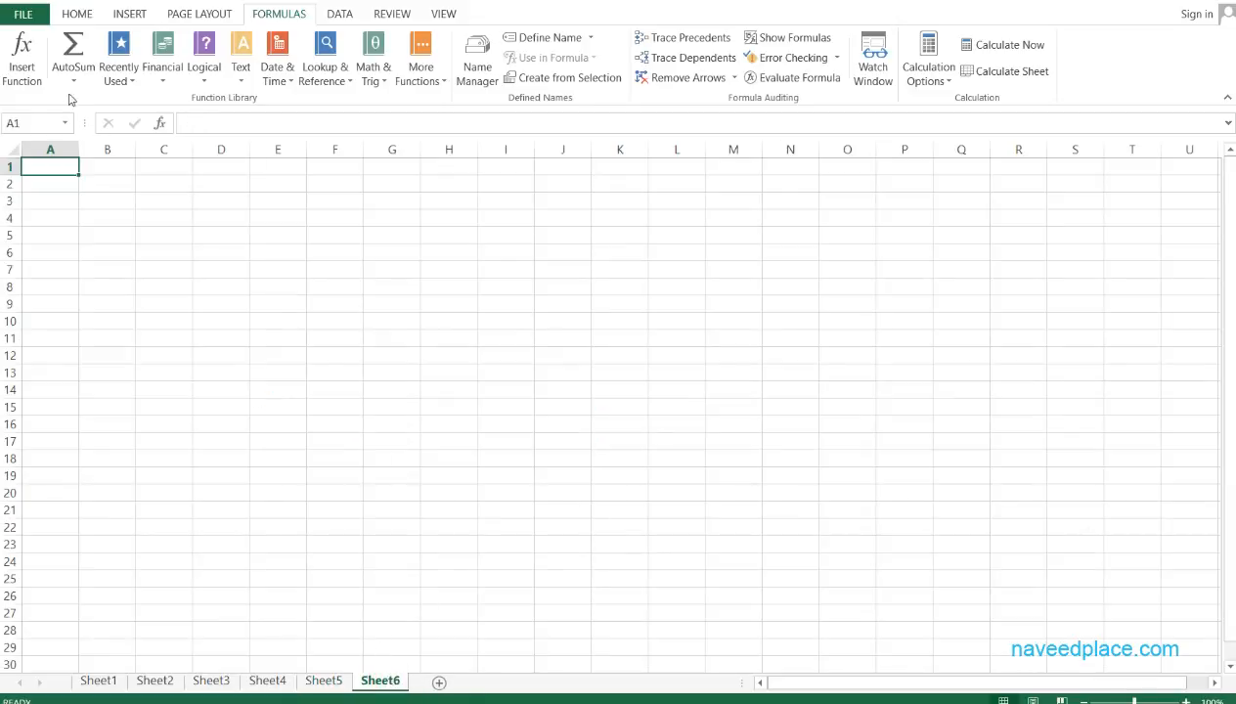
left_click(72, 17)
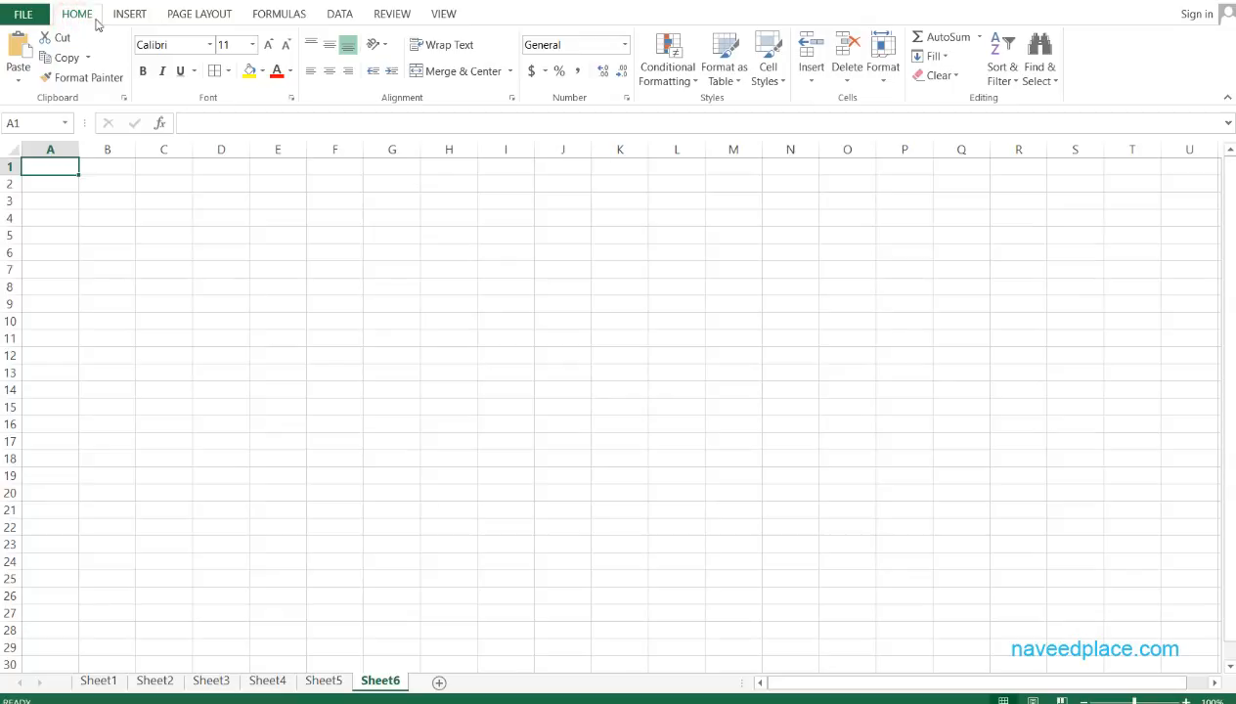
scroll(213, 385, "up", 6)
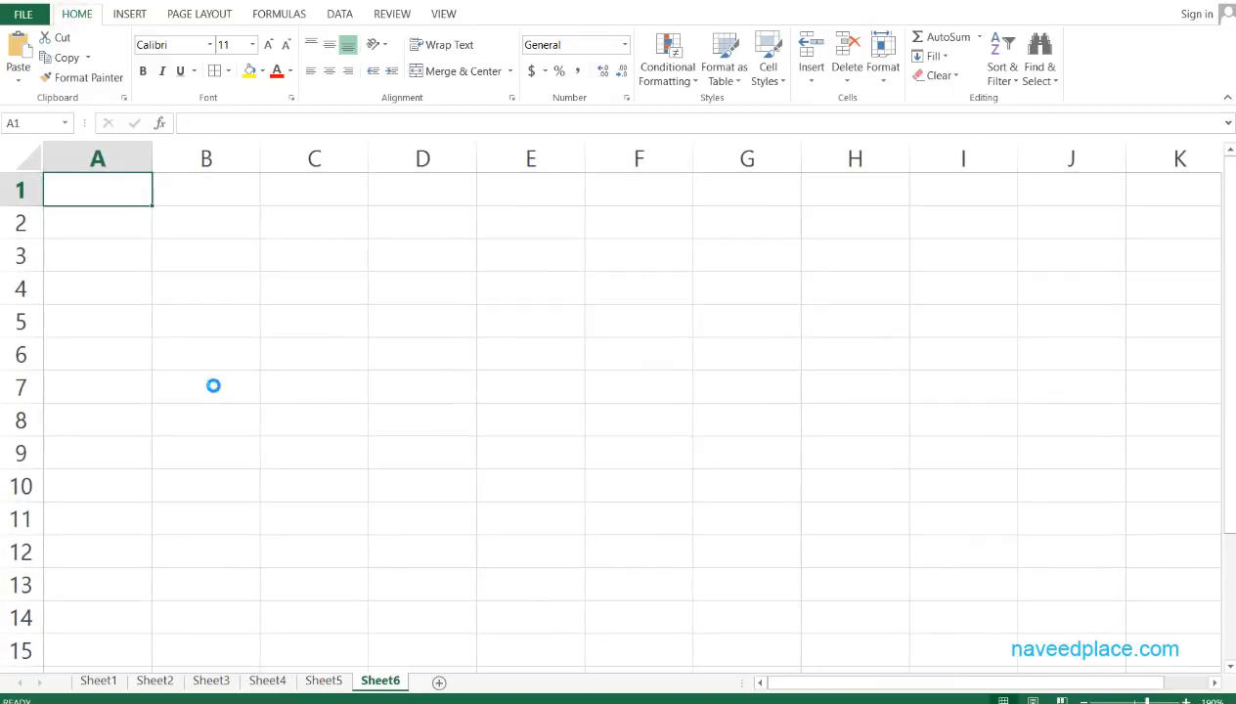
Try applying all borders to cells B7:H7, and undo the borders.
left_click(232, 391)
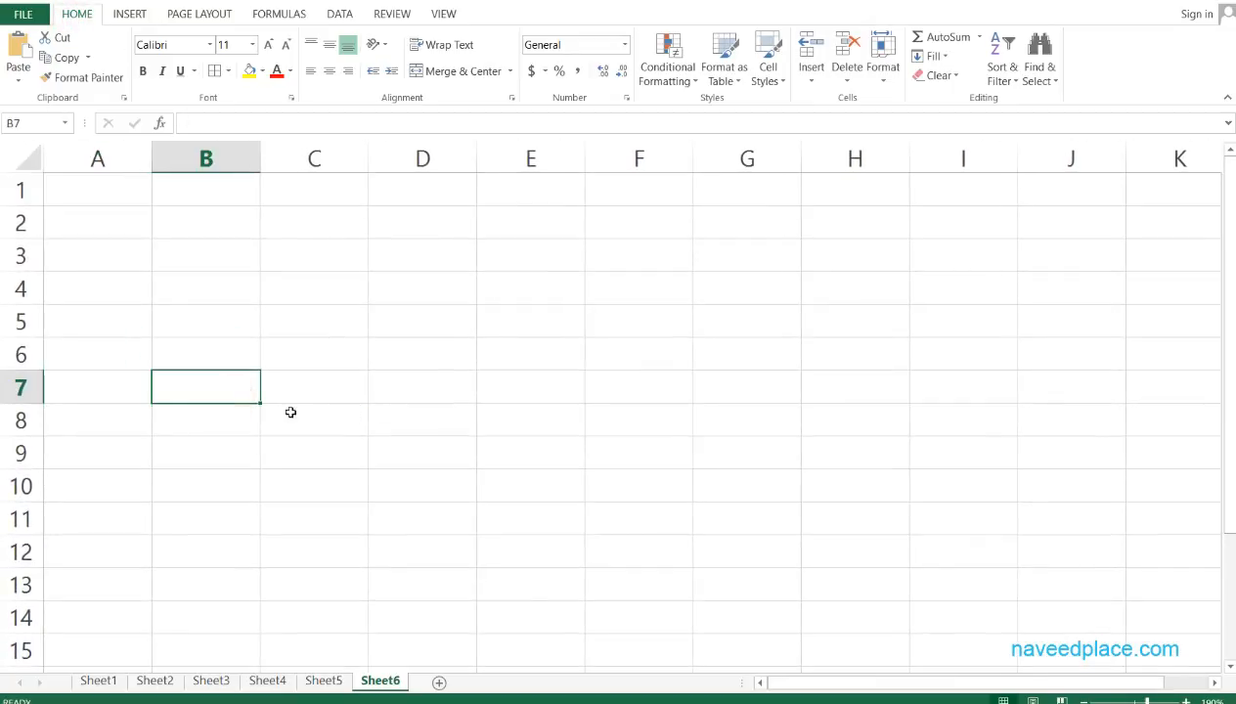
left_click(243, 409)
left_click_drag(229, 395, 822, 391)
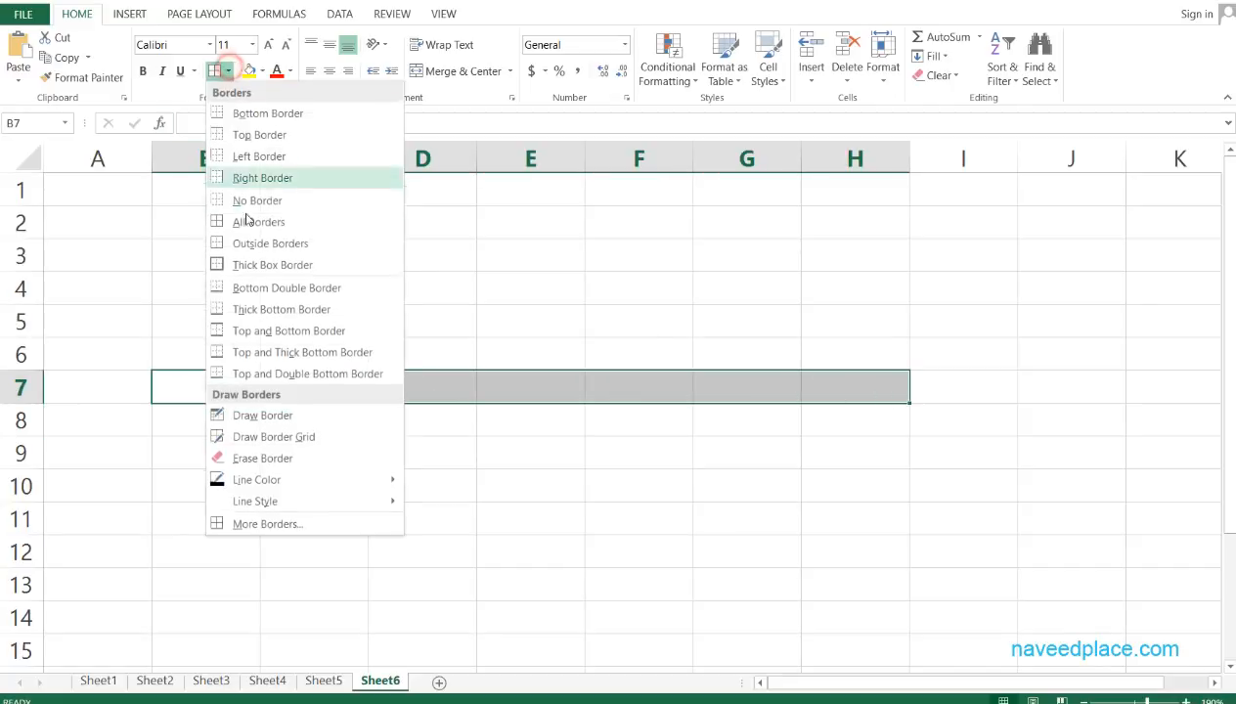
left_click(228, 70)
left_click(250, 224)
left_click(402, 441)
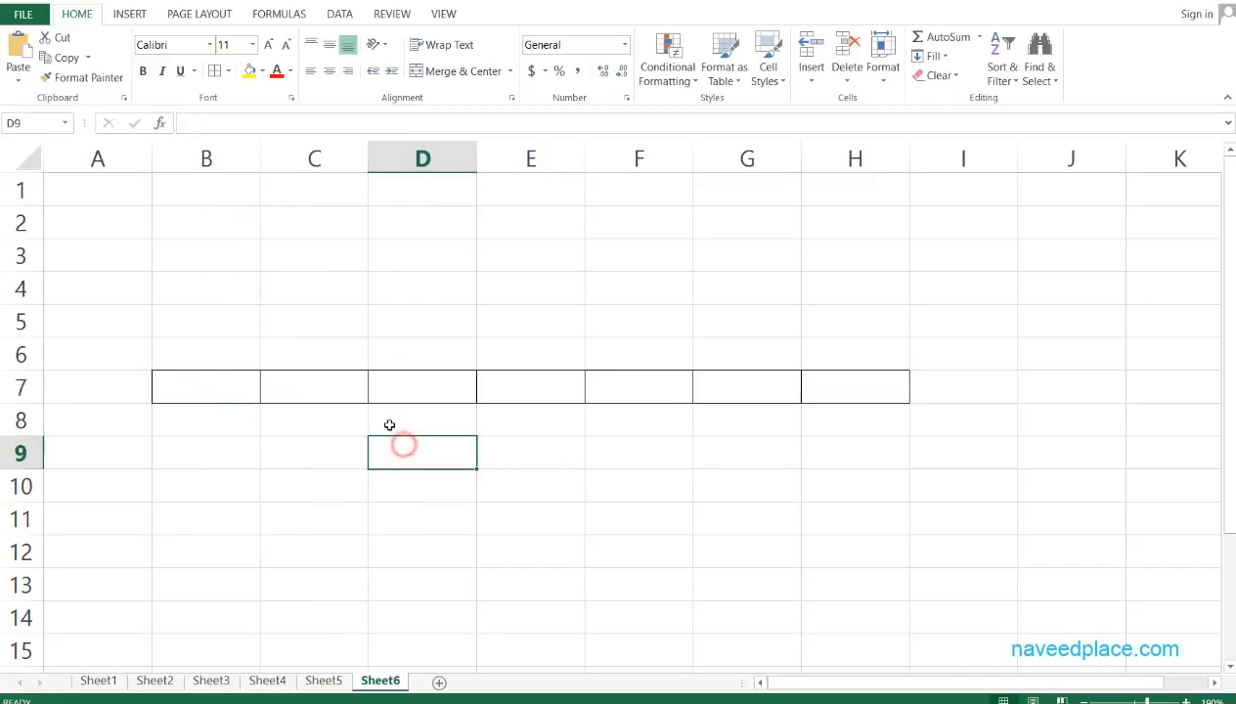
key("ctrl+z")
left_click(392, 473)
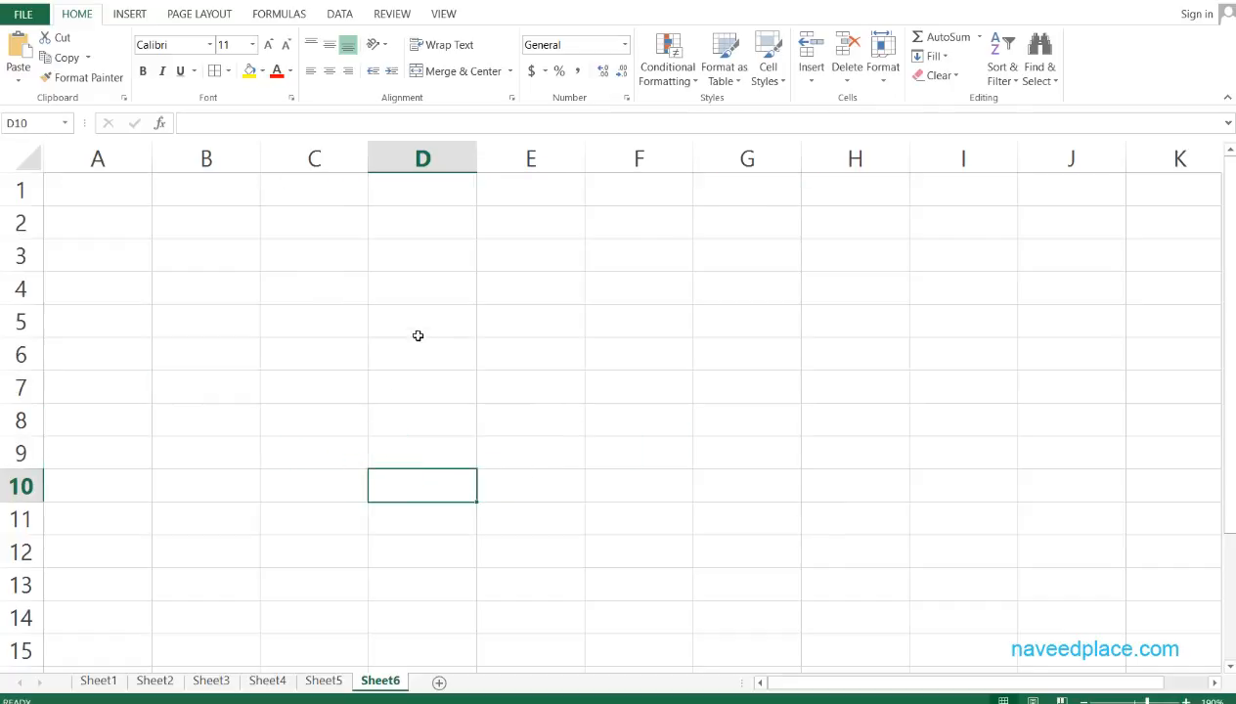
Insert a black WordArt with a shadow and place it across rows 1 to 5.
left_click(128, 14)
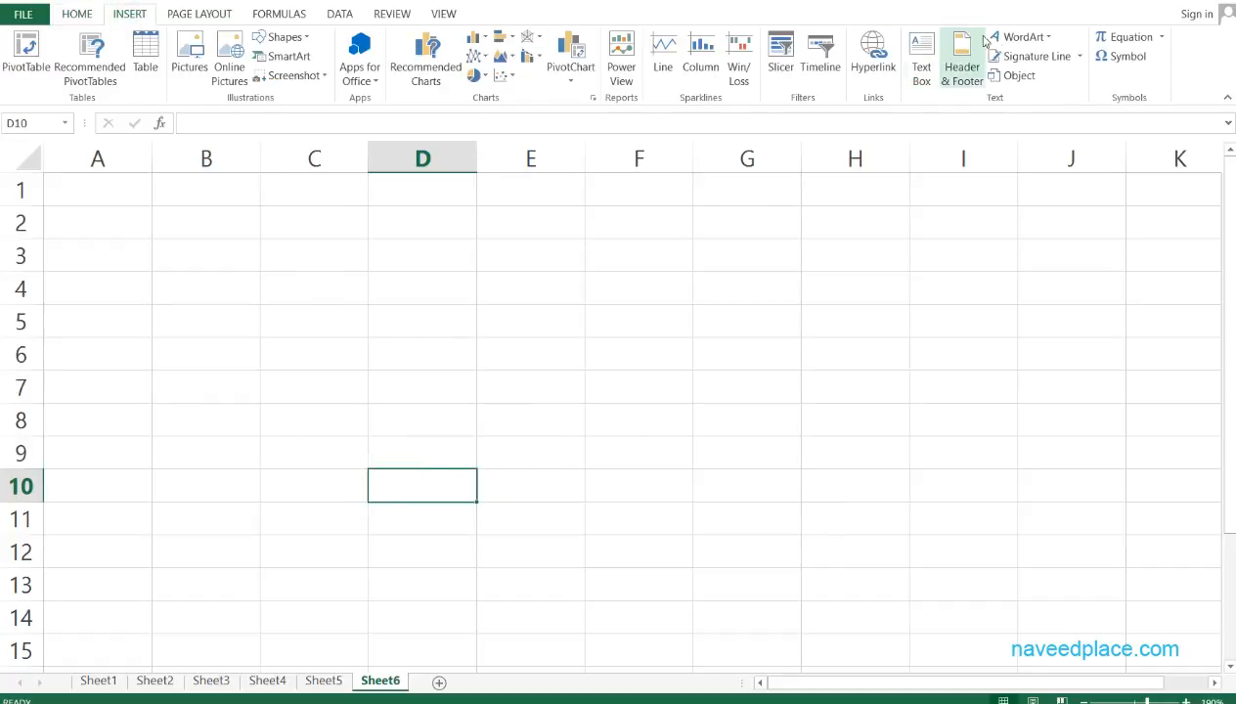
left_click(1021, 36)
left_click(1011, 175)
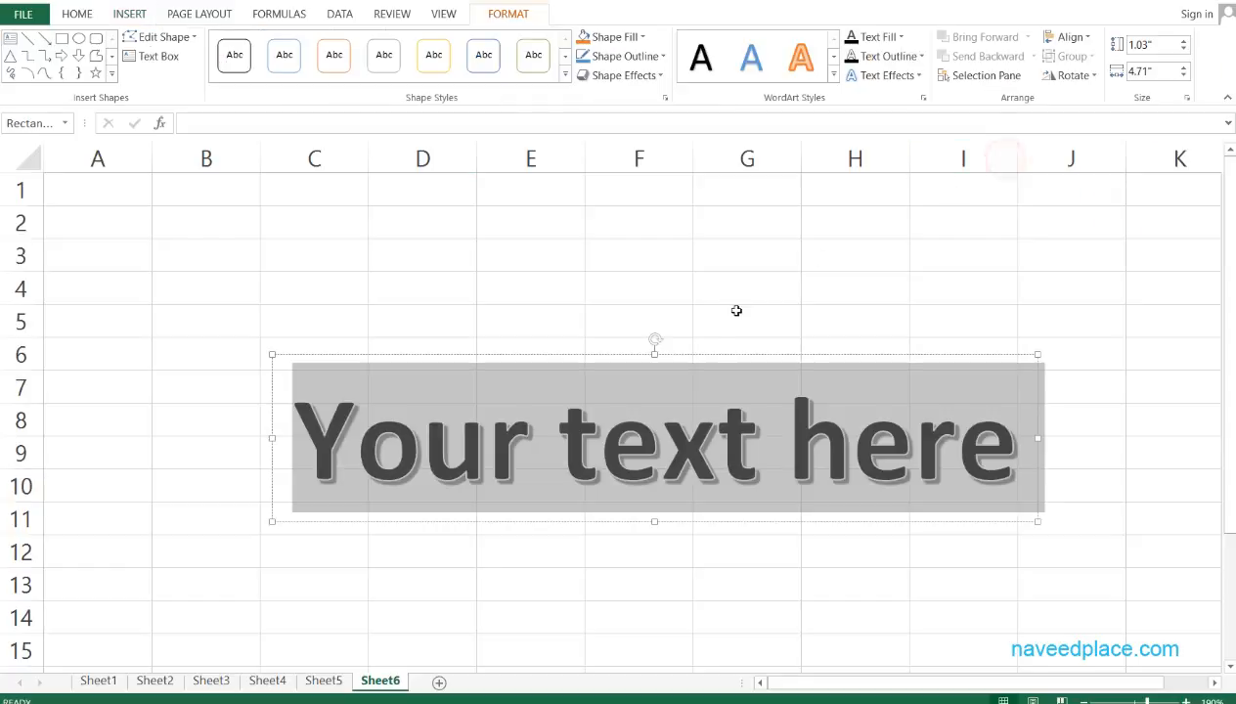
left_click_drag(702, 361, 678, 188)
Replace the WordArt placeholder text with "Age Logic".
left_click_drag(958, 277, 274, 266)
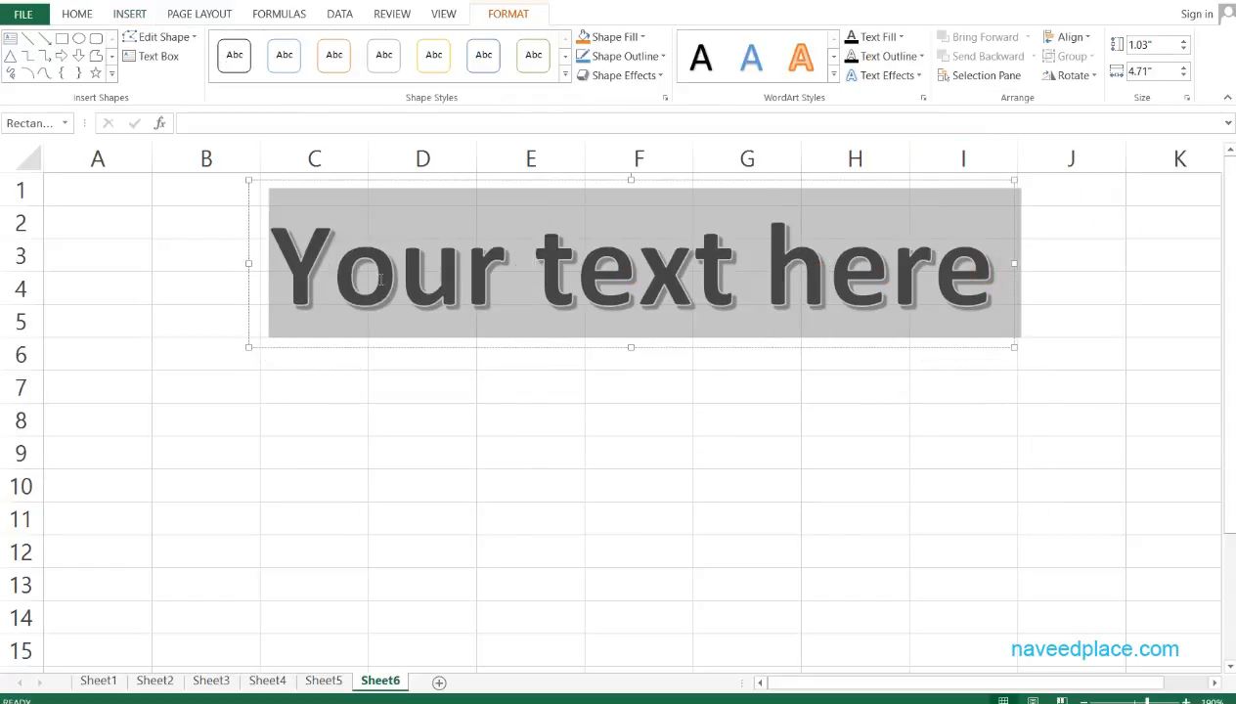
type("Age :")
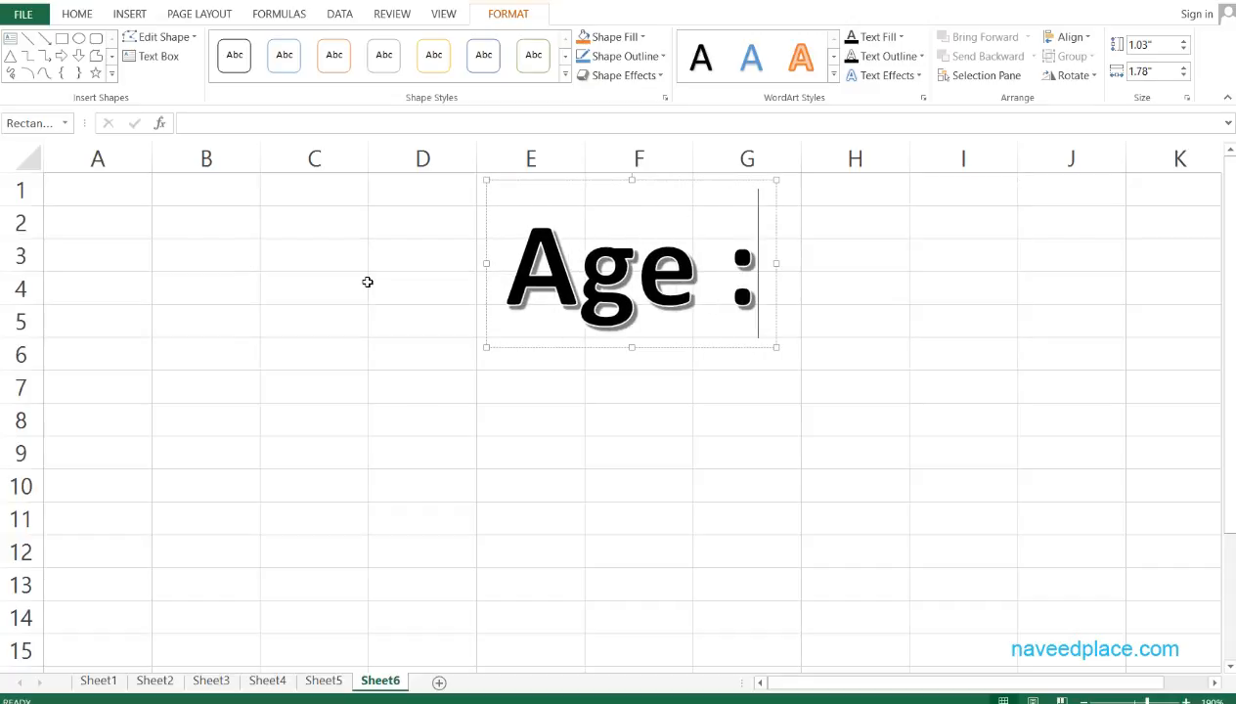
key("BackSpace")
type("Lof")
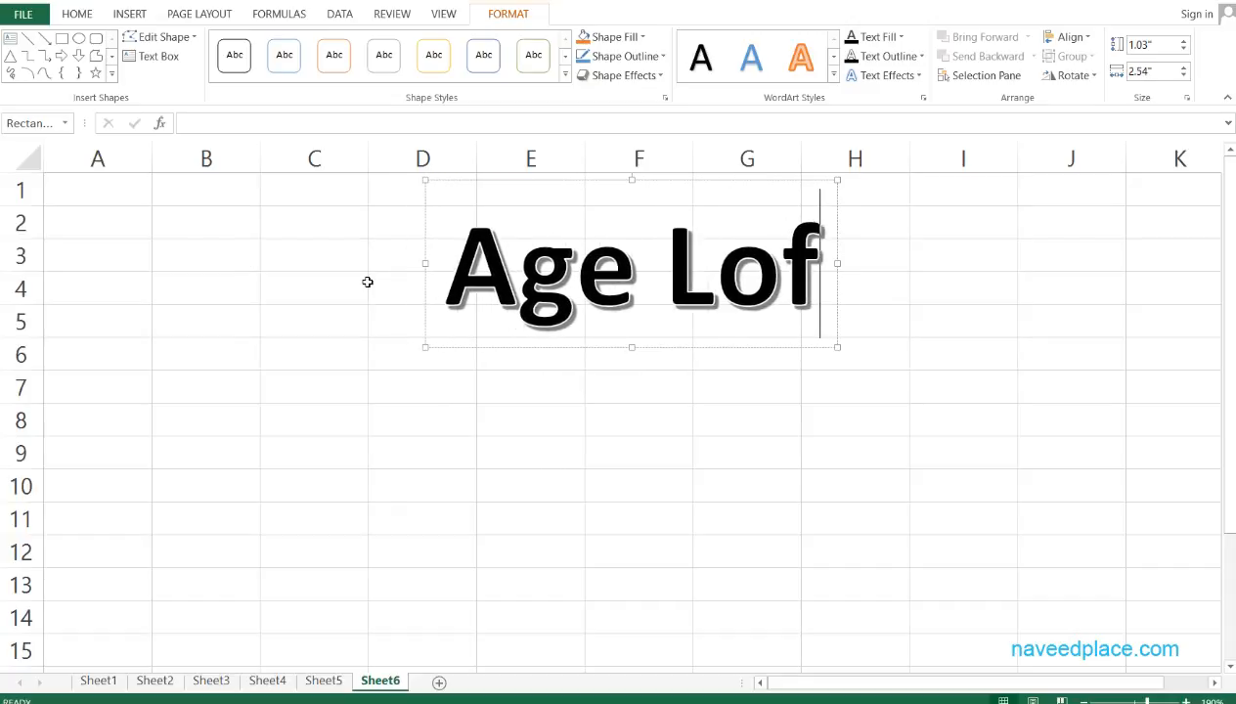
key("BackSpace")
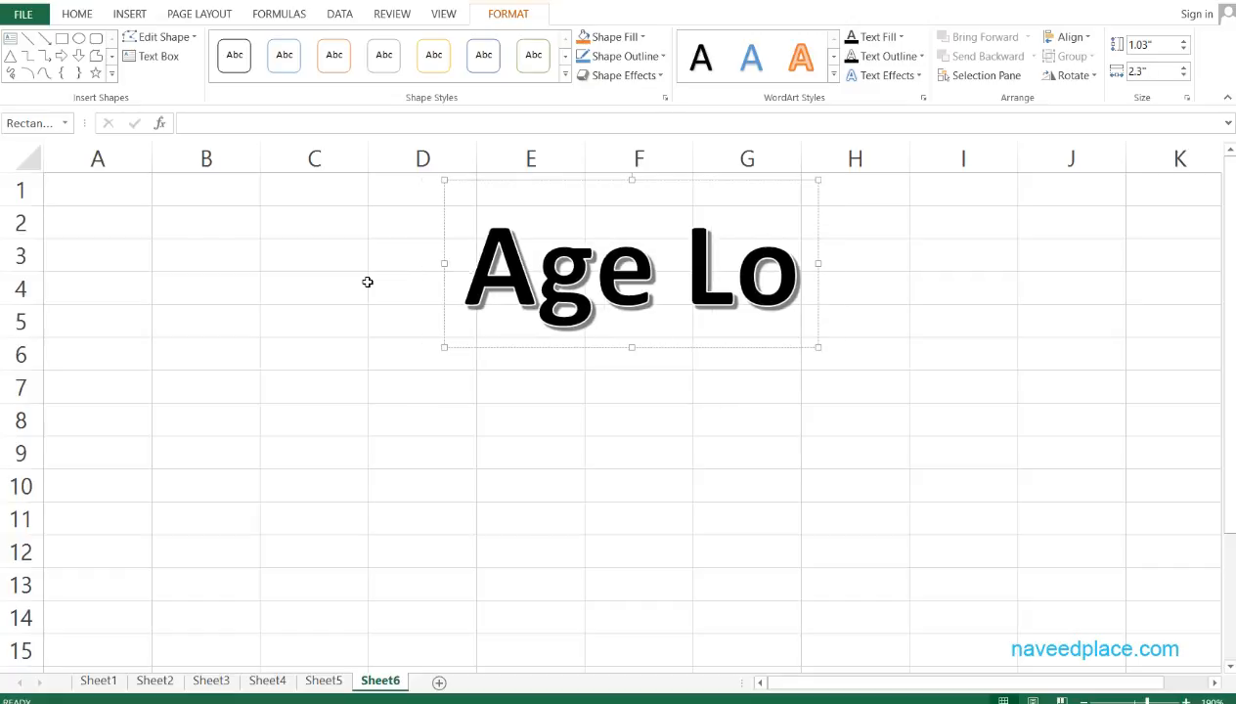
type("gic")
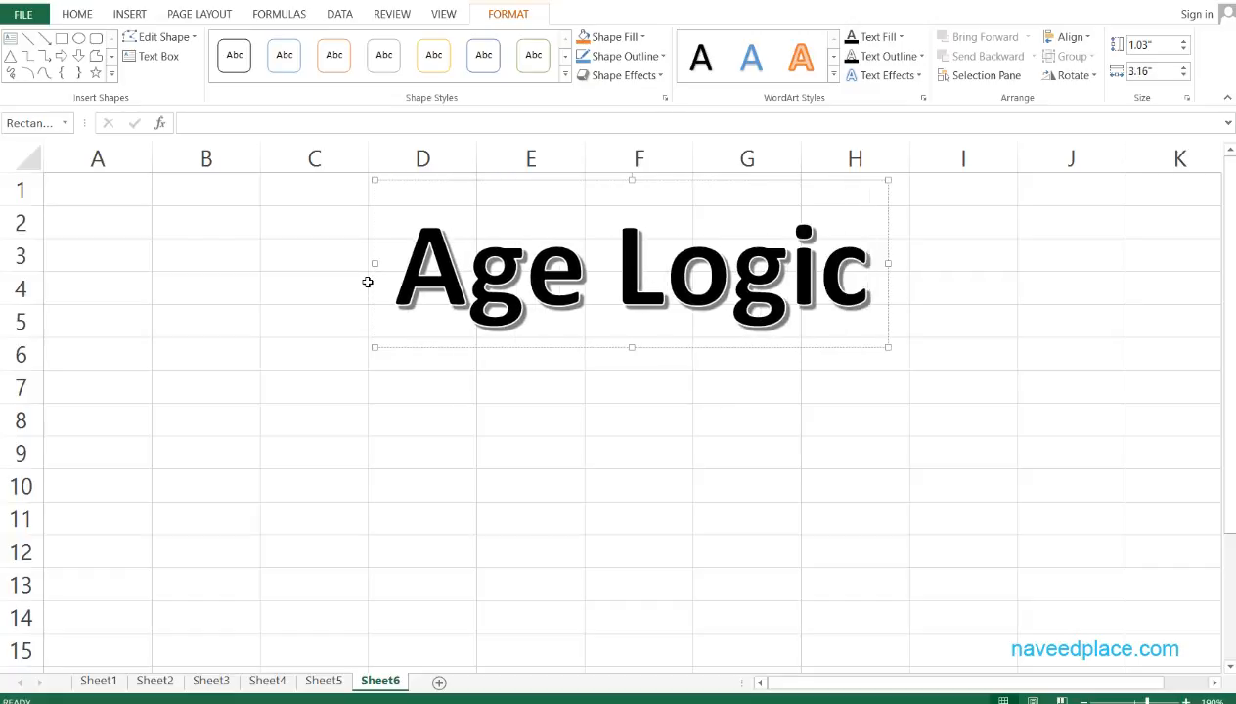
Move the Age Logic WordArt left so that it spans roughly columns B to F above row 6.
left_click(593, 530)
left_click(826, 342)
left_click(326, 449)
scroll(325, 449, "up", 3, "ctrl")
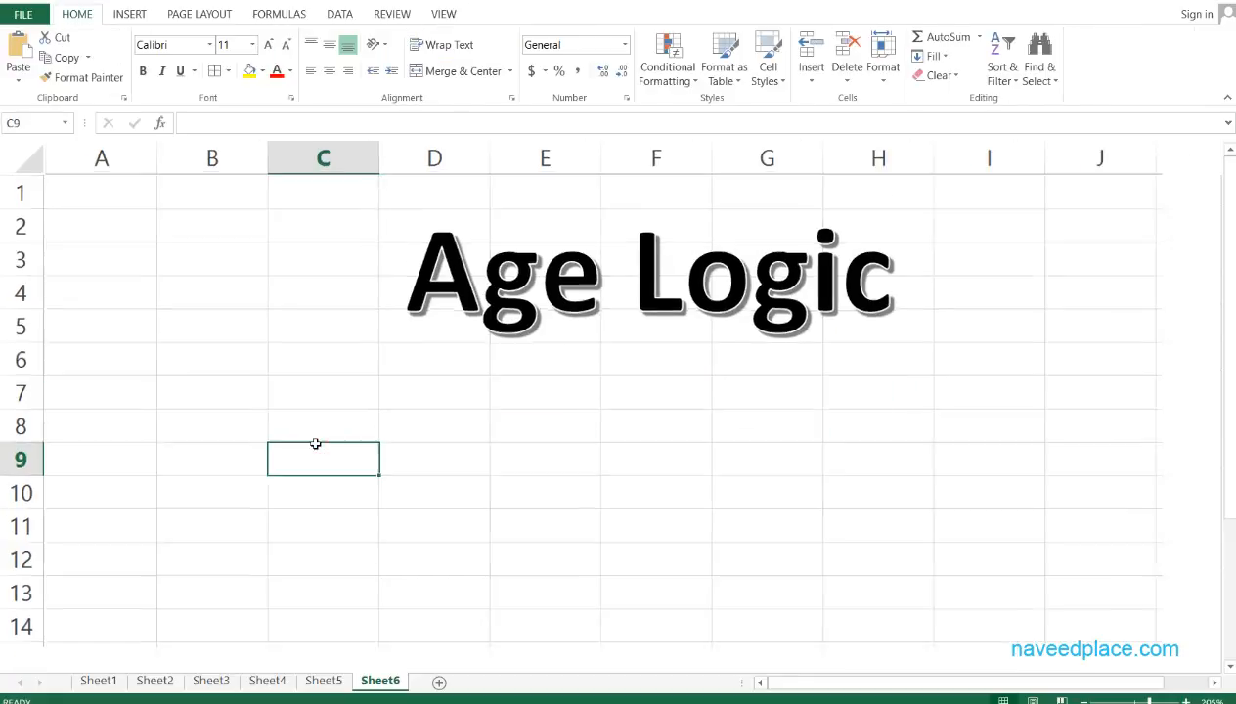
left_click(614, 243)
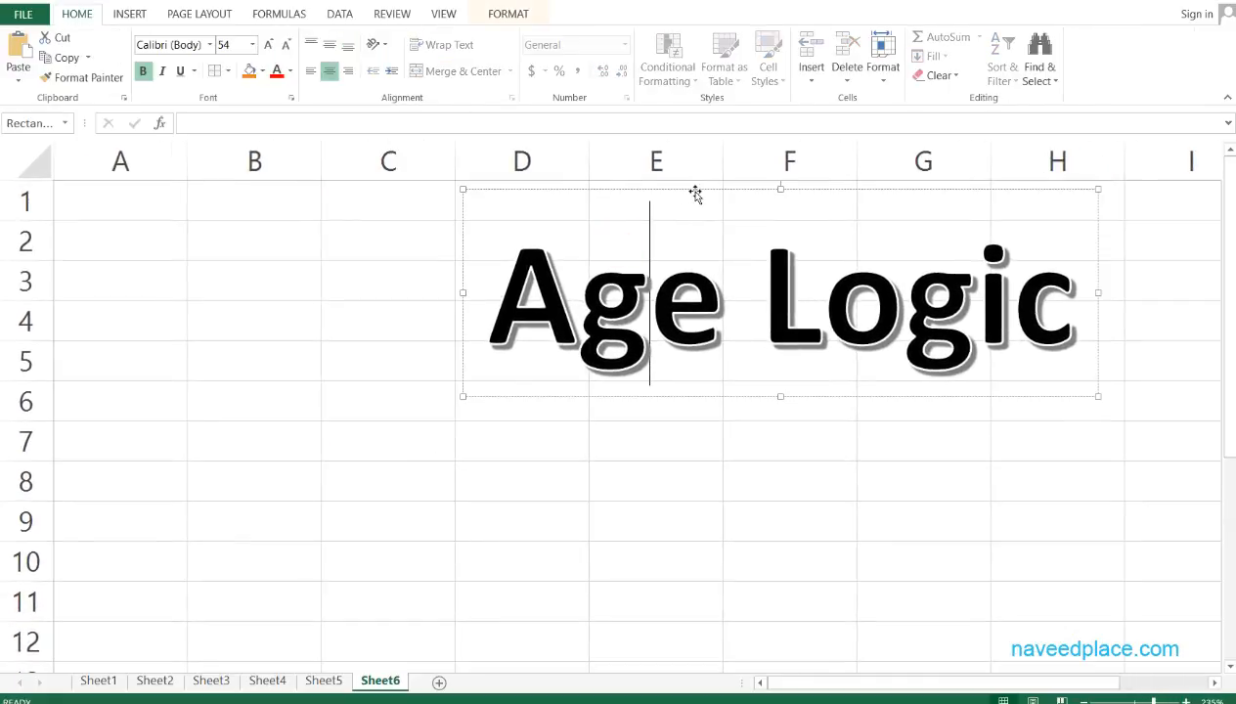
left_click_drag(695, 192, 503, 180)
left_click(315, 446)
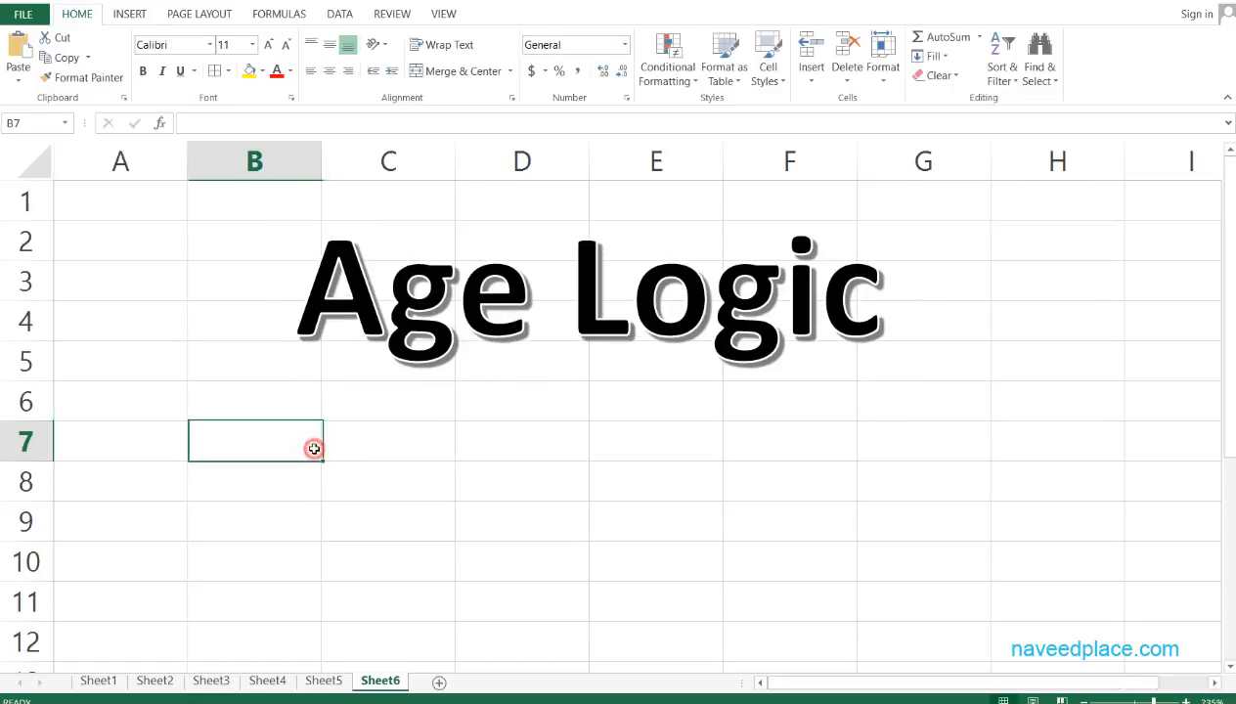
key("Right")
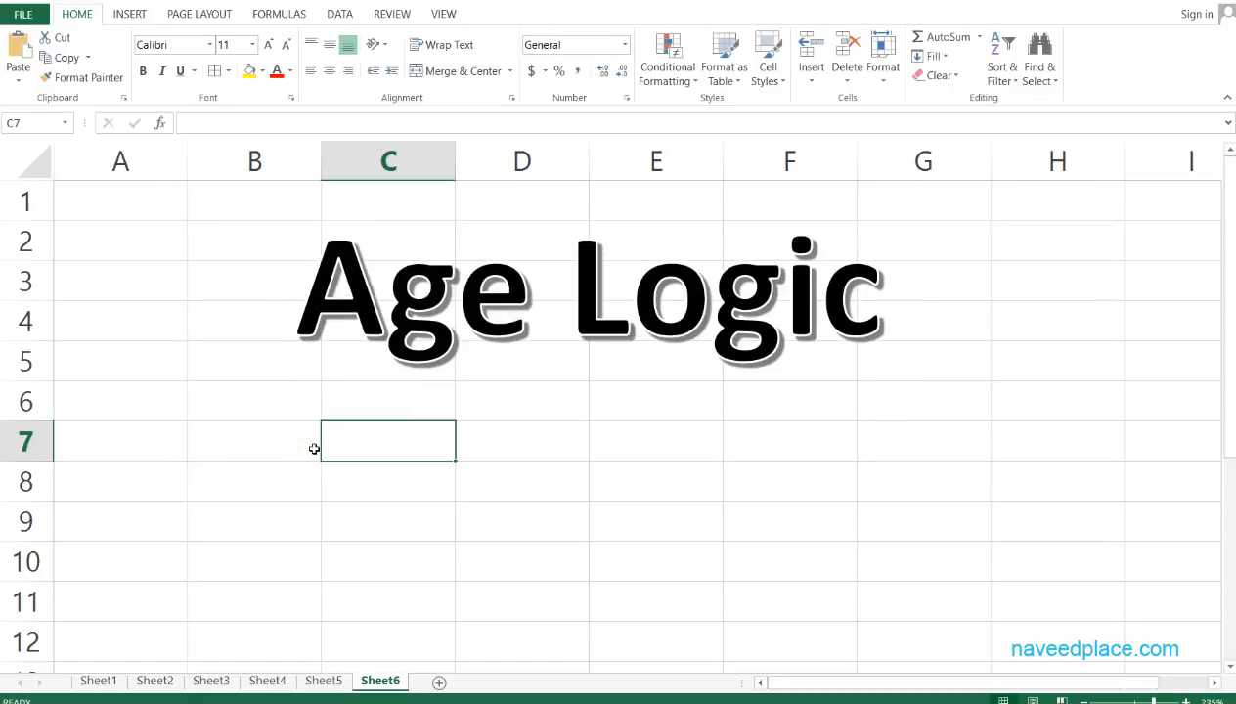
type("Cir")
key("BackSpace")
key("BackSpace")
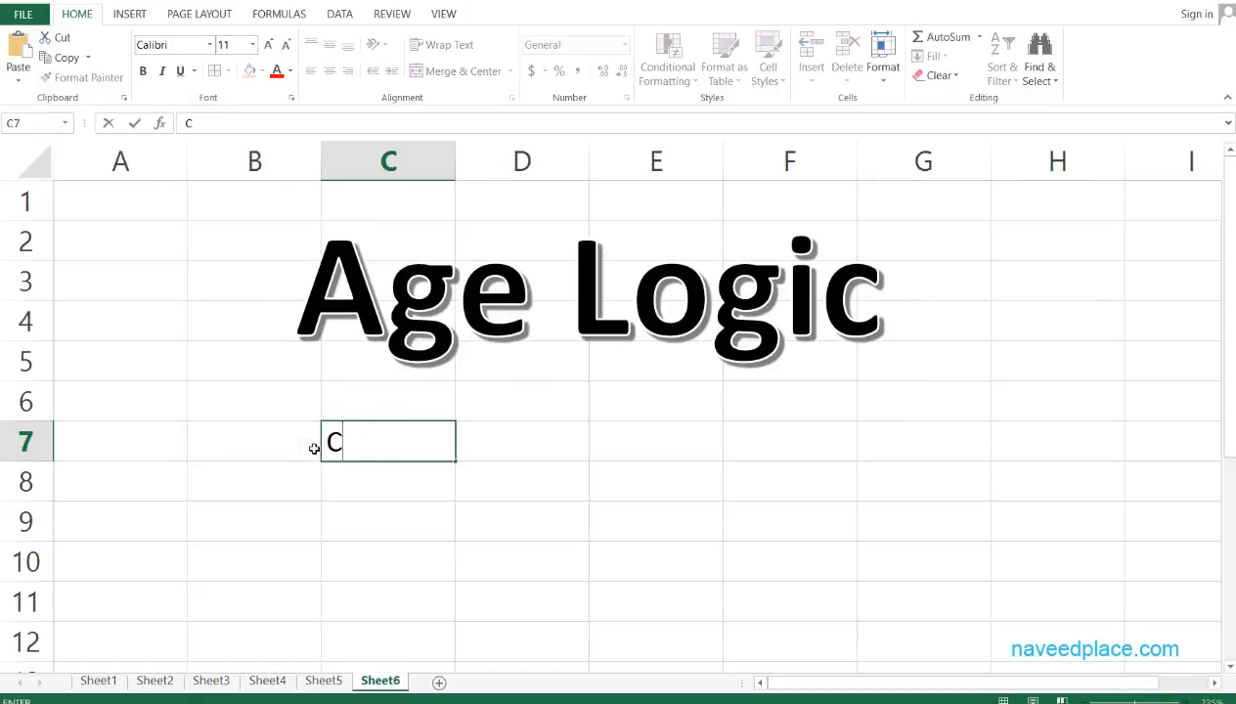
key("BackSpace")
Enter the column header "Name" in cell B7.
left_click(314, 448)
type("Names")
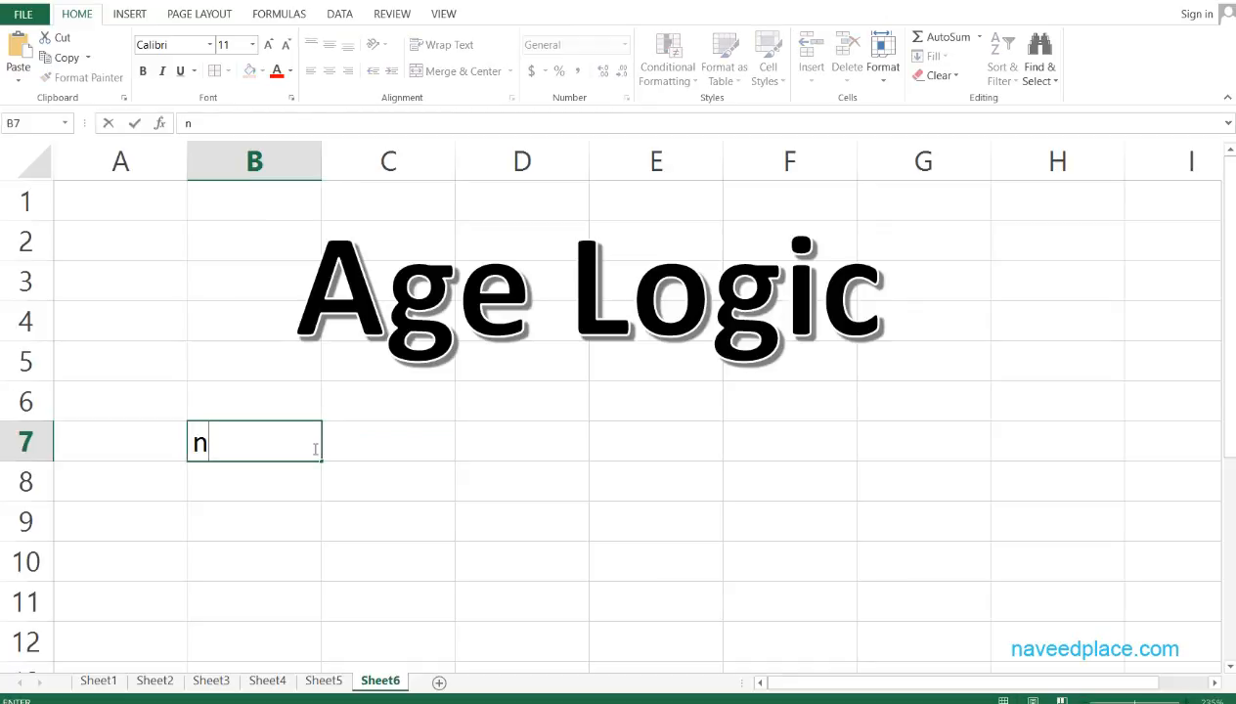
key("Tab")
double_click(315, 449)
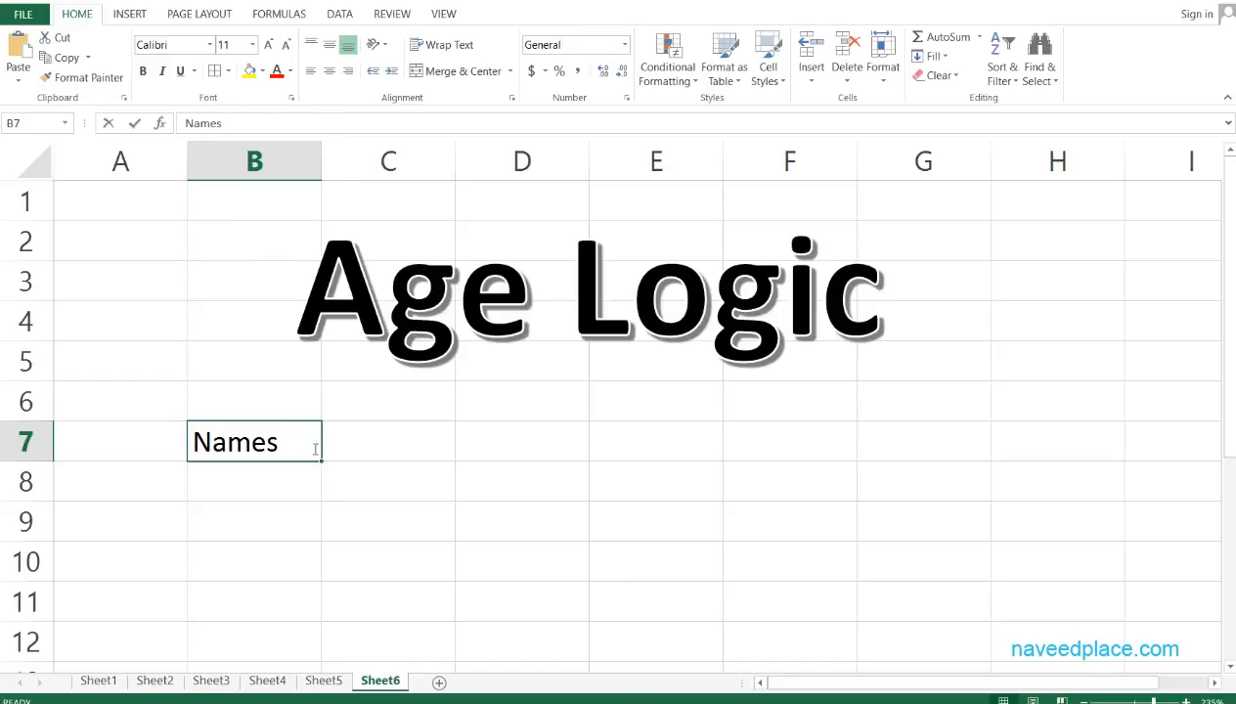
key("BackSpace")
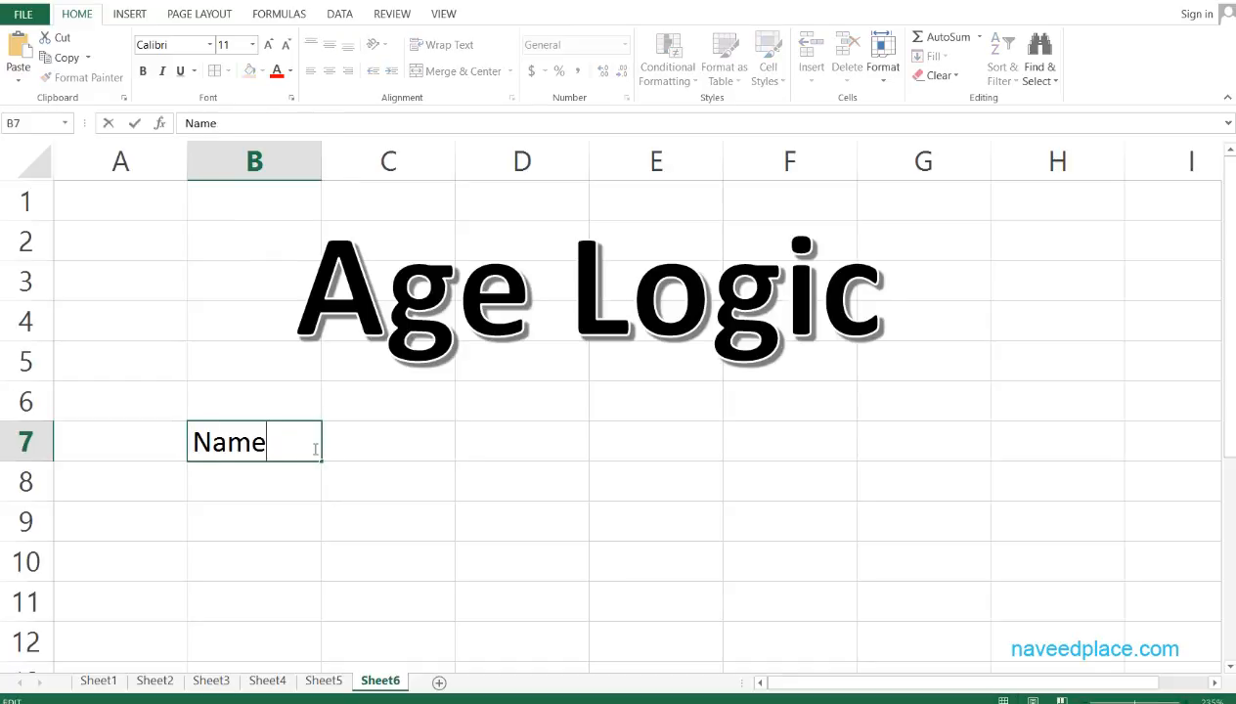
key("Tab")
Enter the column header "Current Date" in cell C7.
type("Cu")
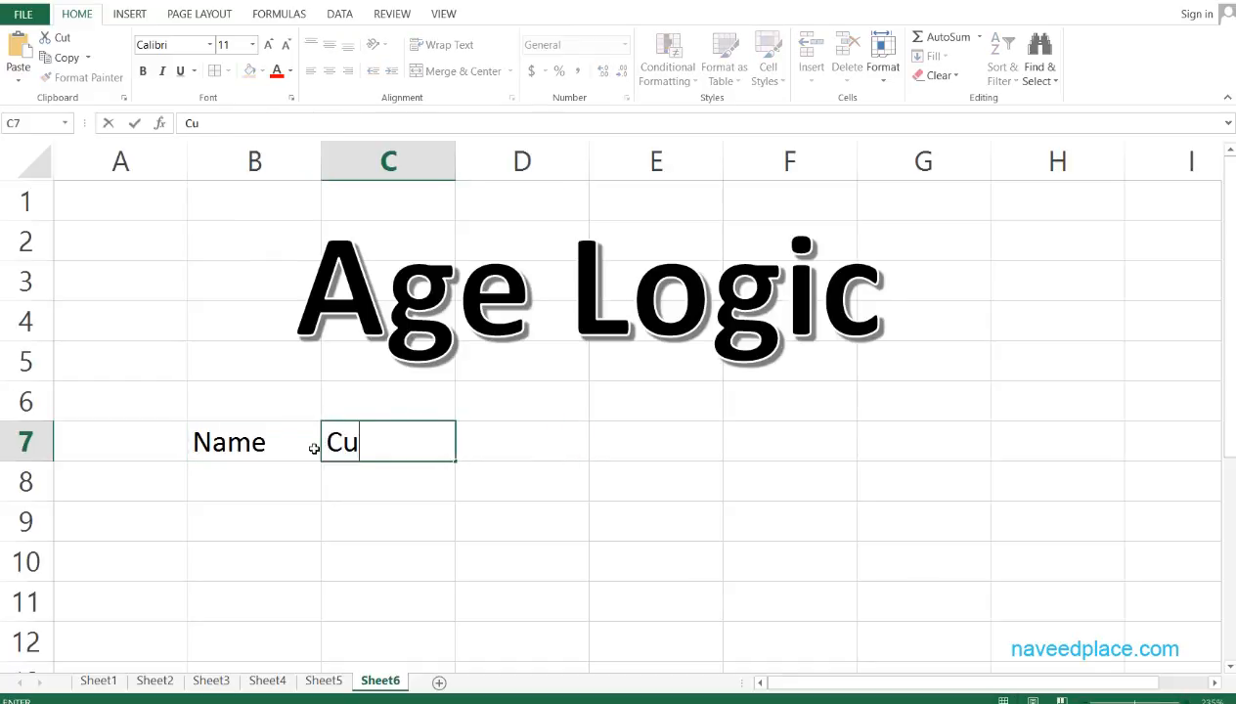
type("rrent Date")
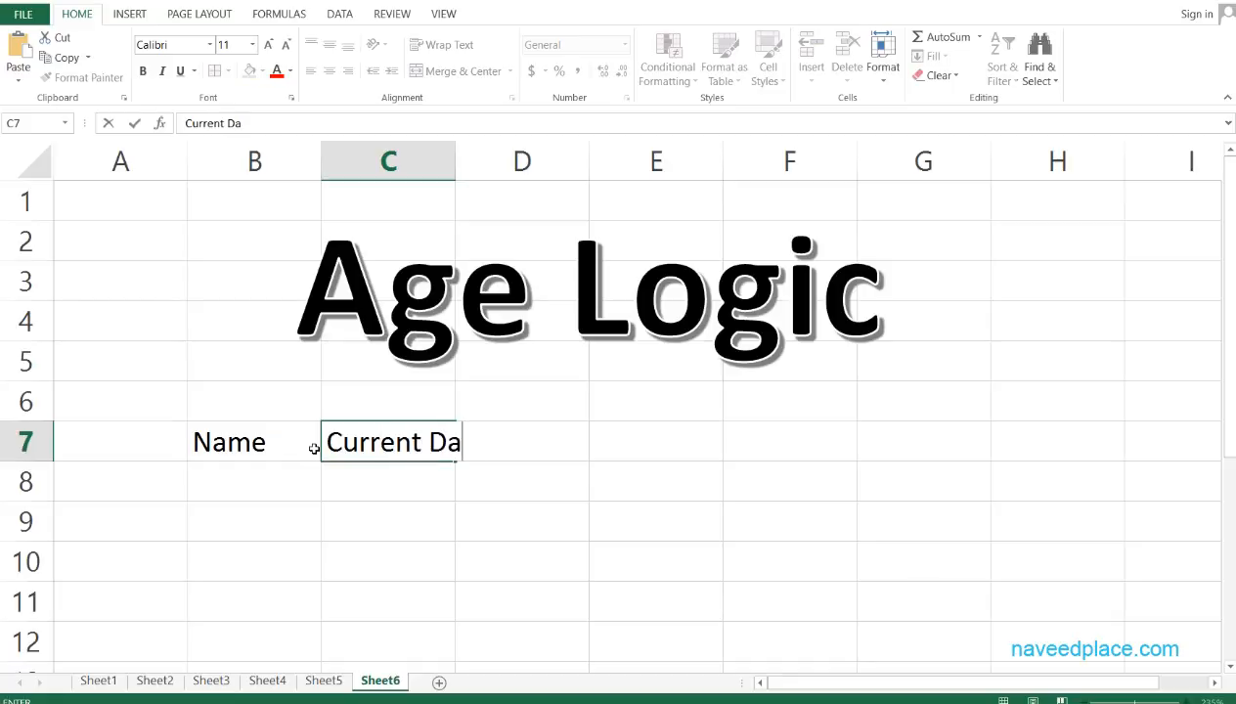
key("ctrl+Return")
key("Tab")
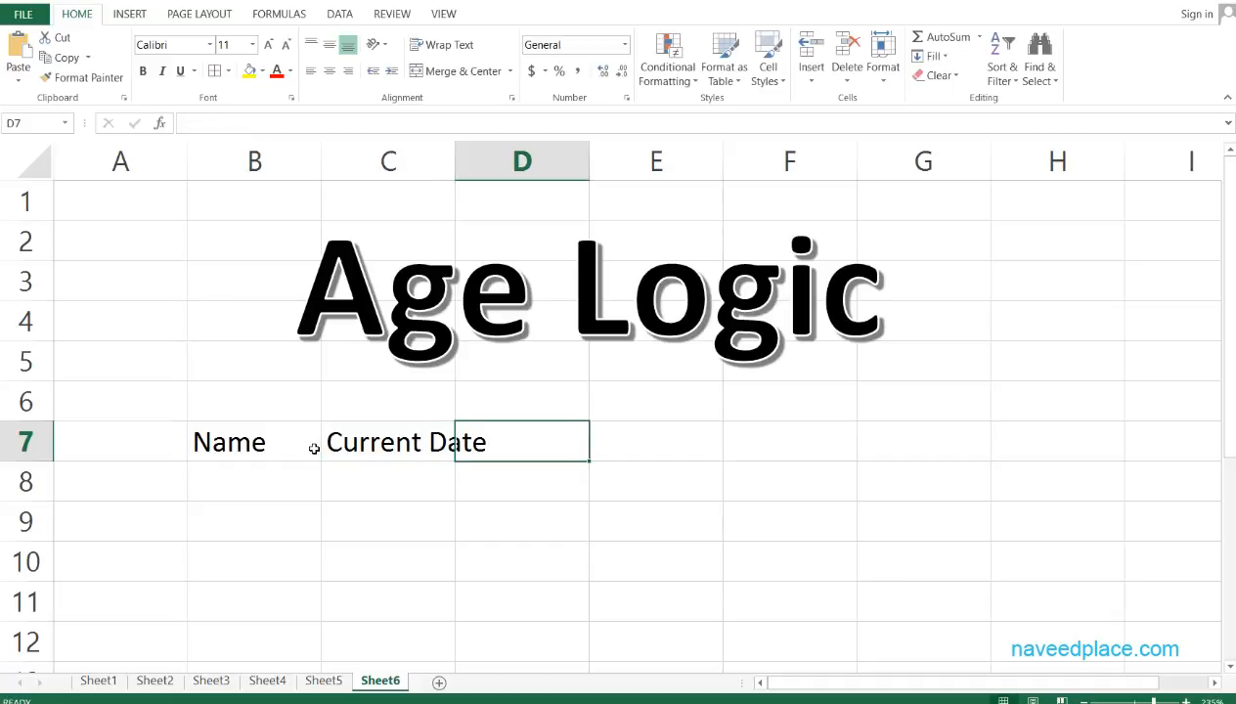
Enter the column header "D.O.B" in cell D7.
type("Da")
key("BackSpace")
type(".")
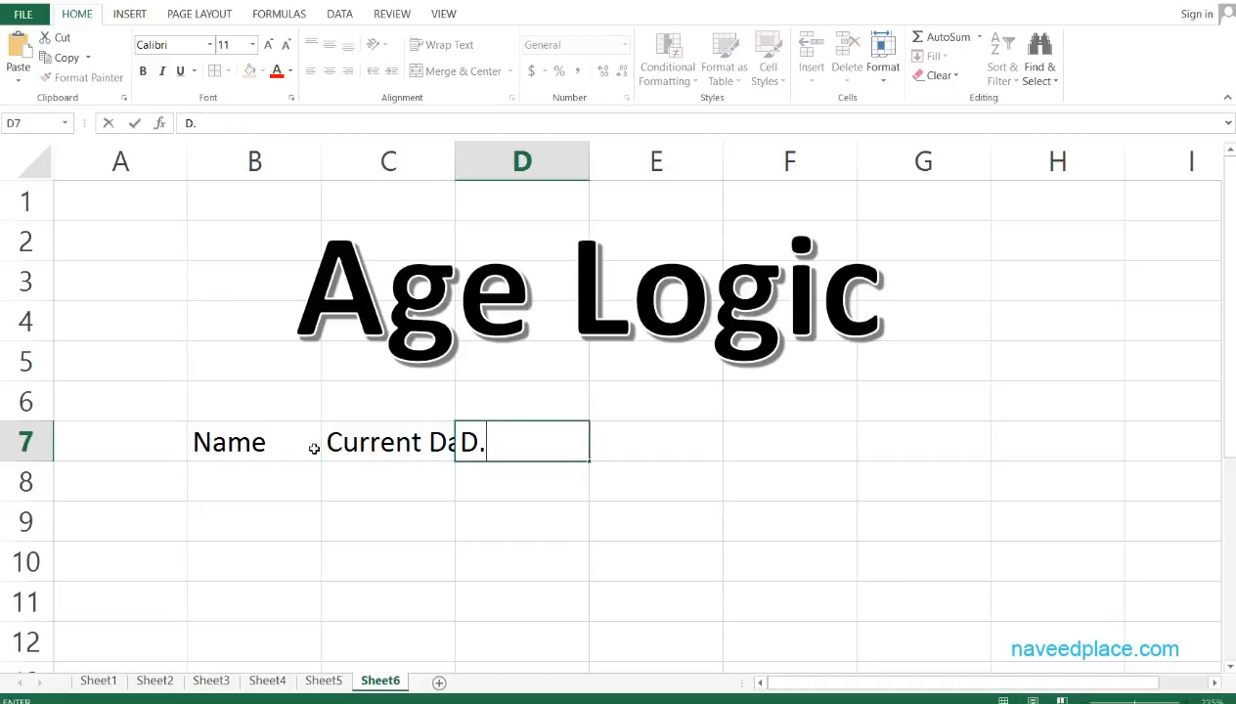
type("O.B")
key("Return")
key("Up")
key("Right")
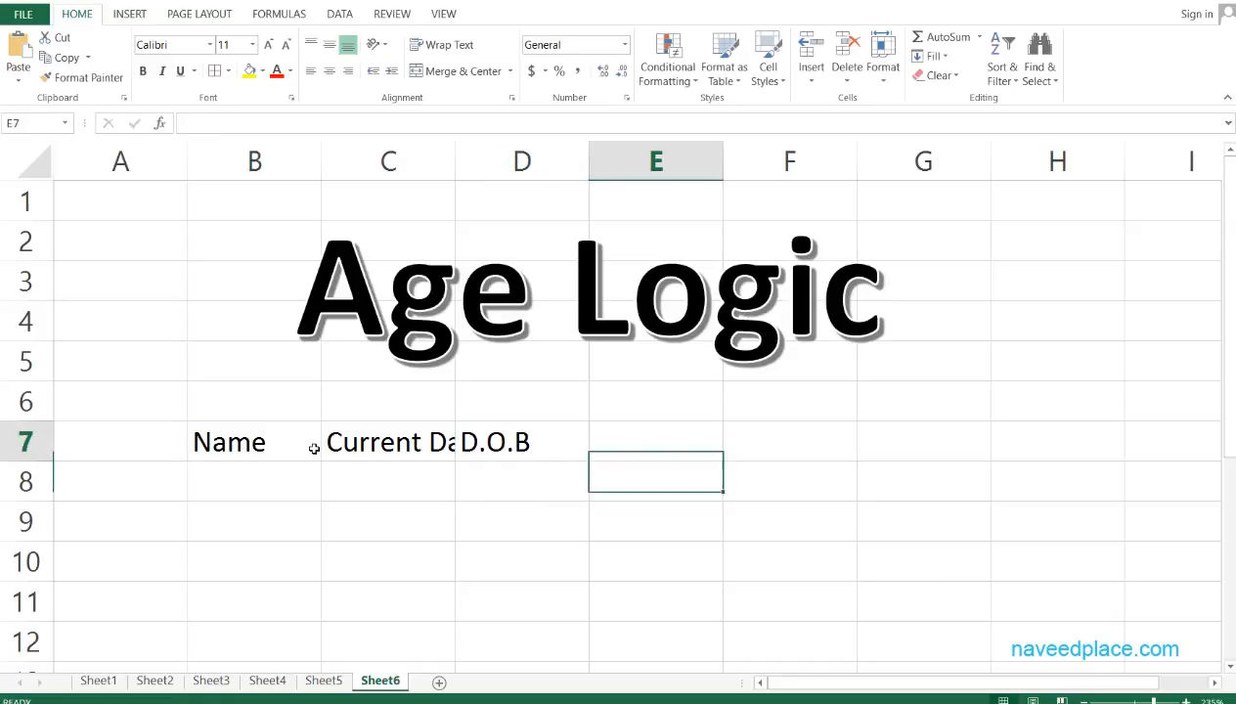
Enter the column headers "Total" in cell E7 and "Age" in cell F7.
type("Tta")
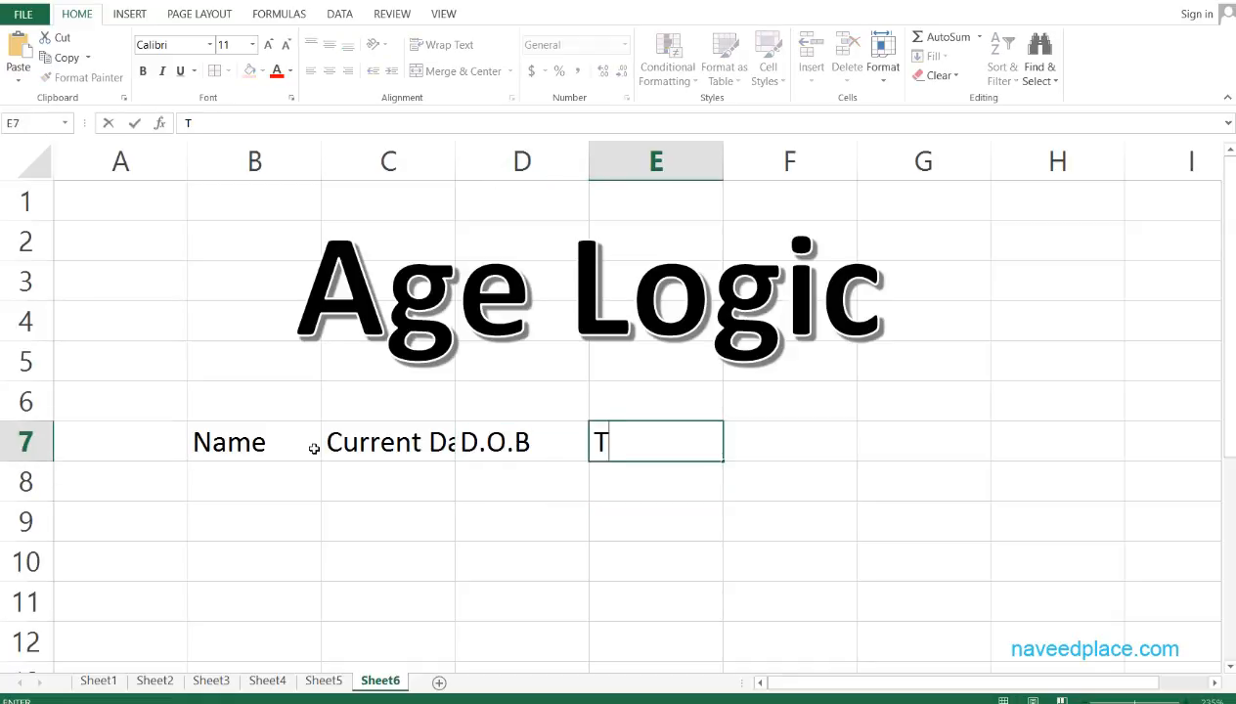
key("BackSpace")
key("BackSpace")
type("otal")
key("Tab")
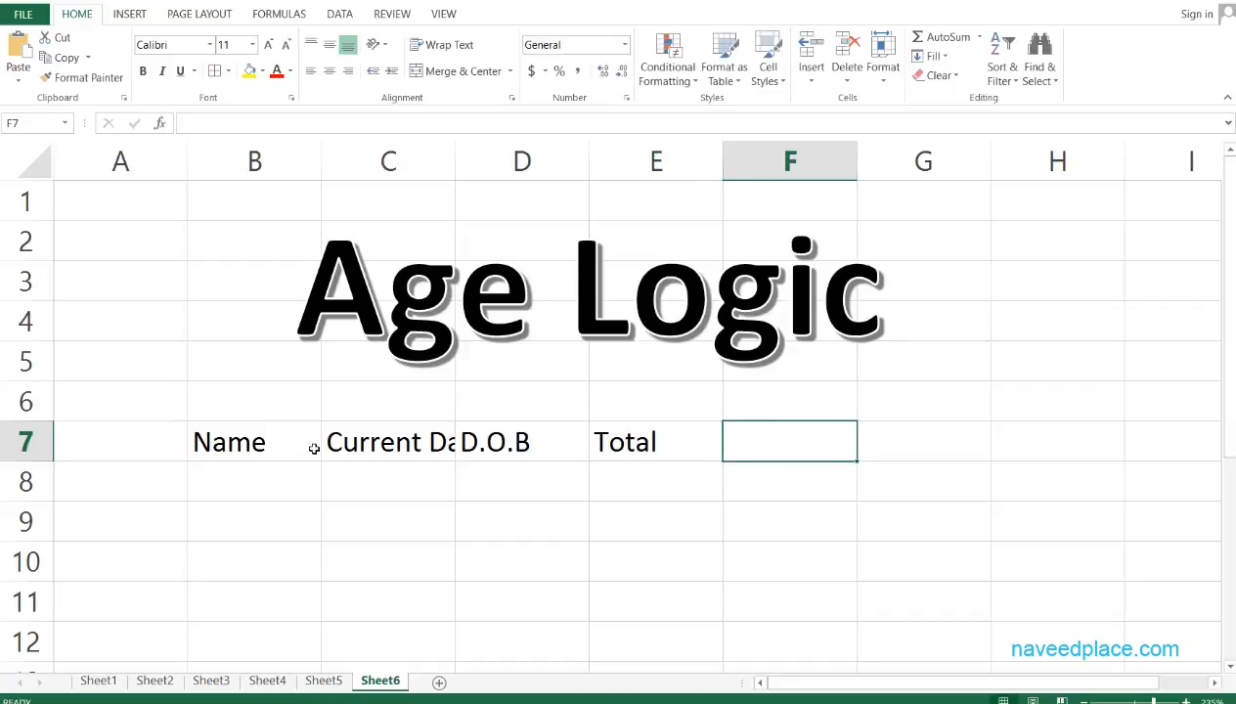
type("Age")
key("Return")
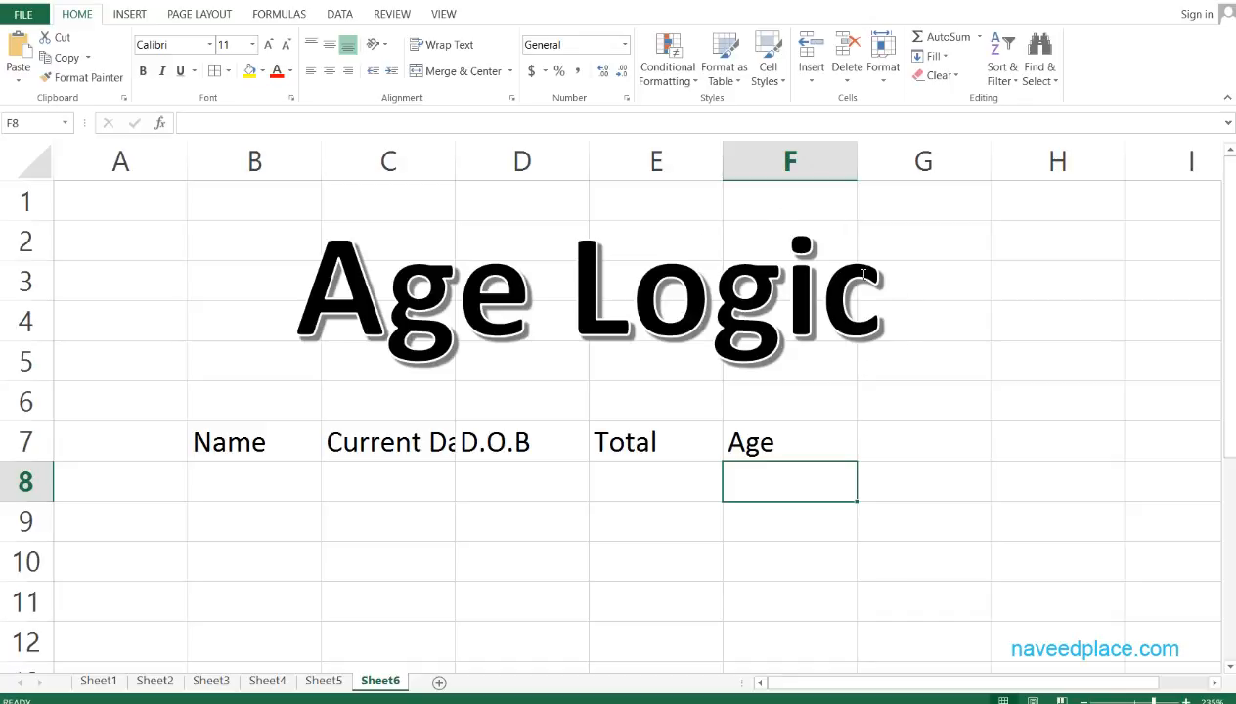
AutoFit column C to the Current Date header and select cell B8.
left_click(435, 164)
double_click(454, 164)
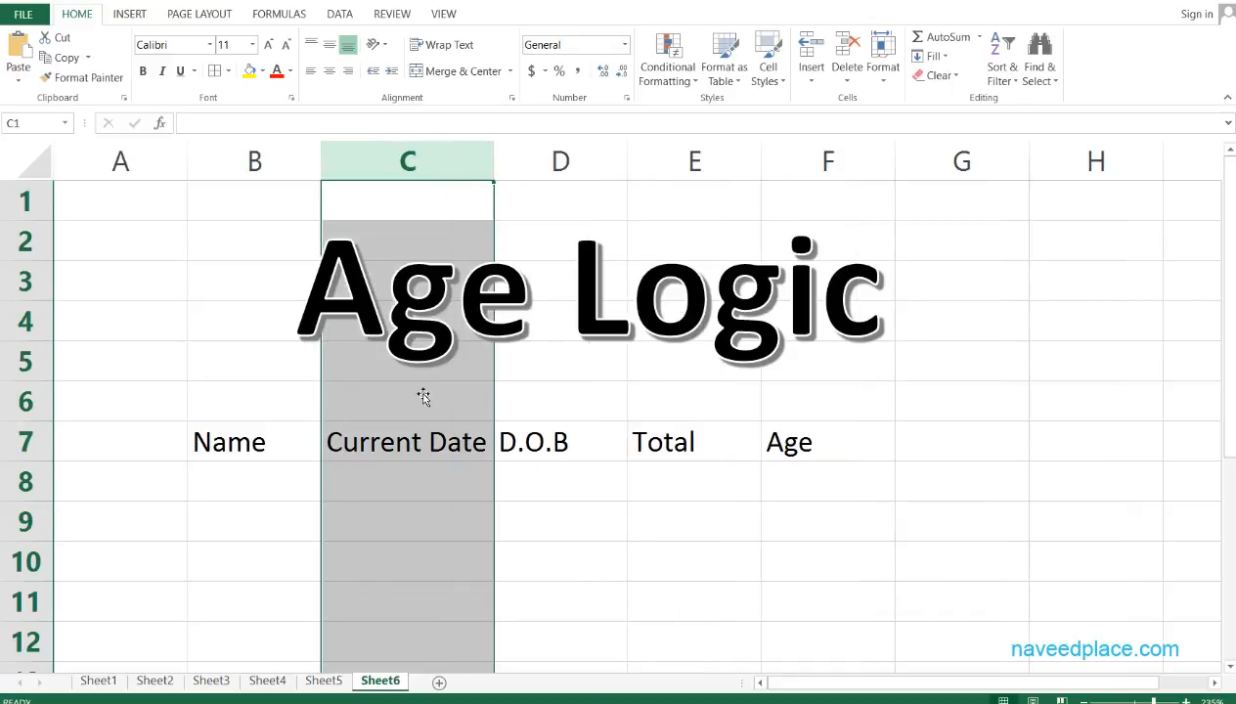
left_click(422, 396)
left_click(304, 479)
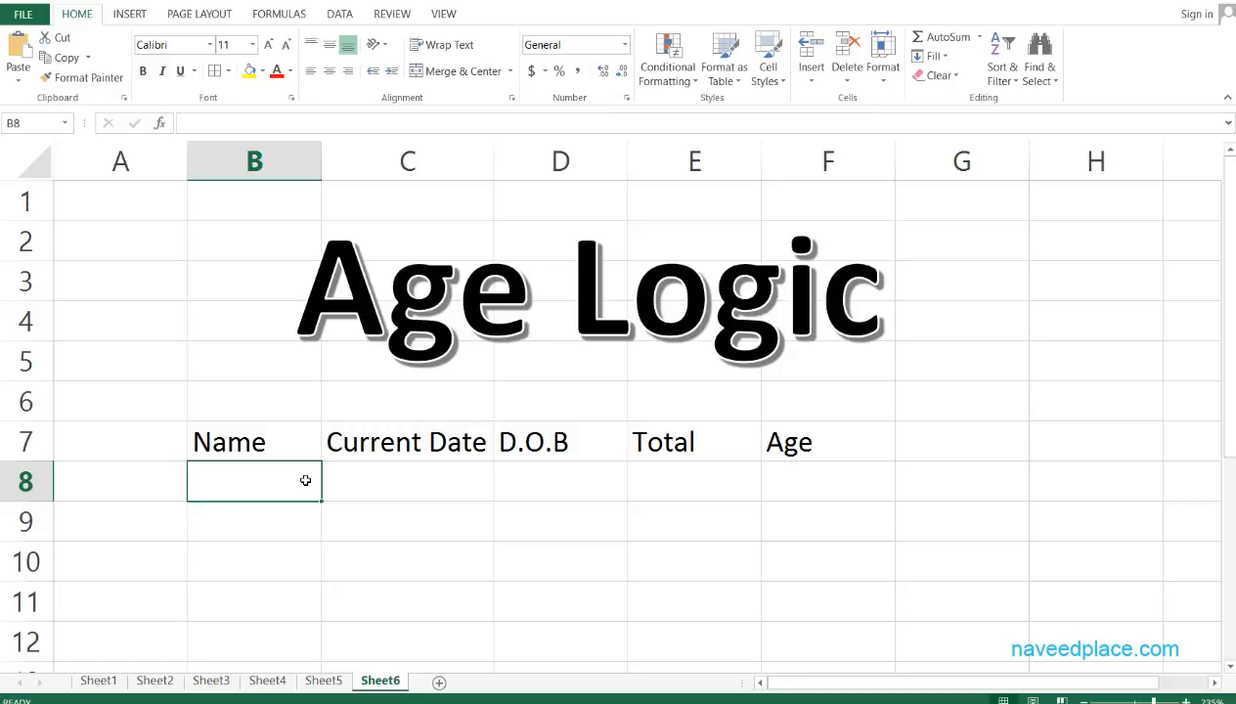
Enter the person's first name in cell B8 under the Name header.
type("L")
key("BackSpace")
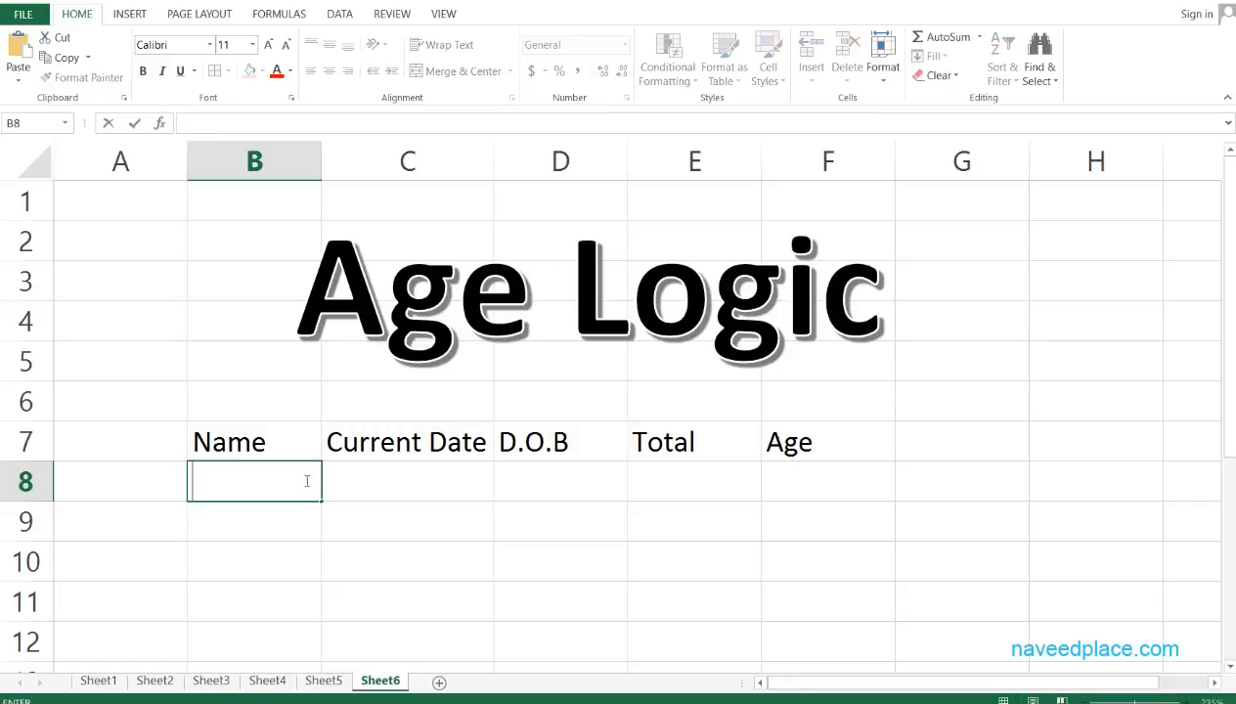
type("Kamran")
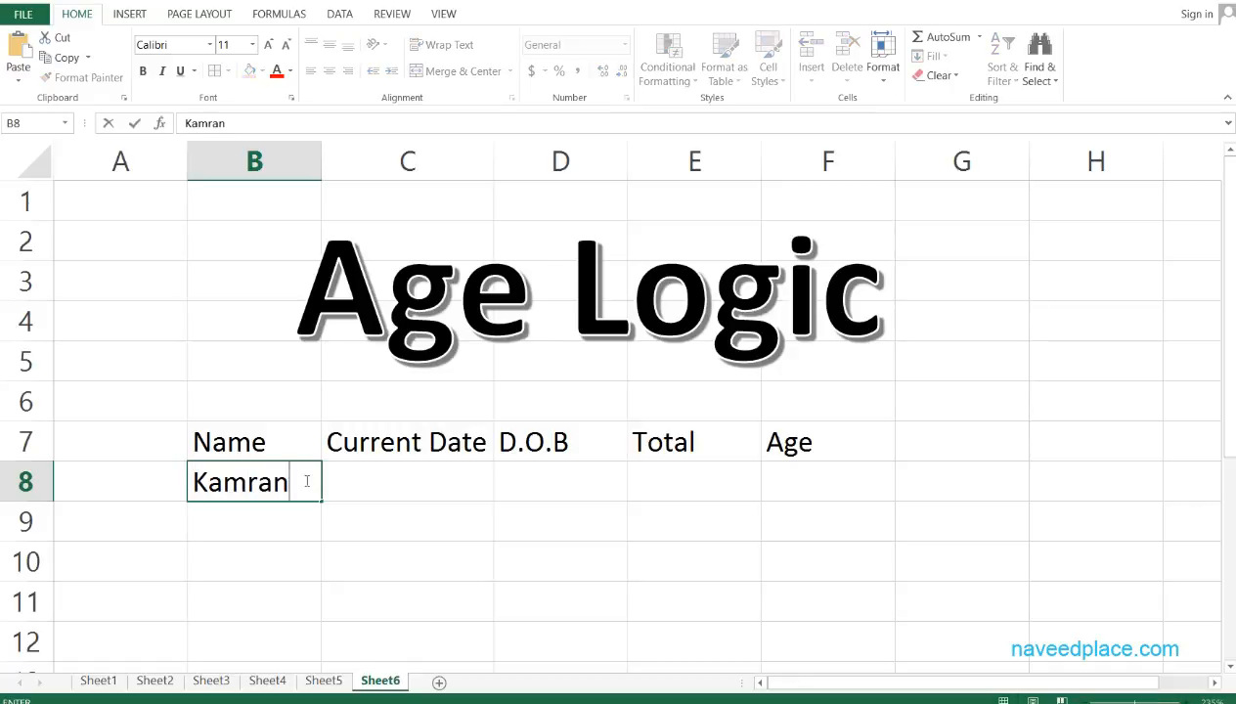
key("Tab")
Enter the formula =TODAY() in cell C8 under the Current Date header.
type("=")
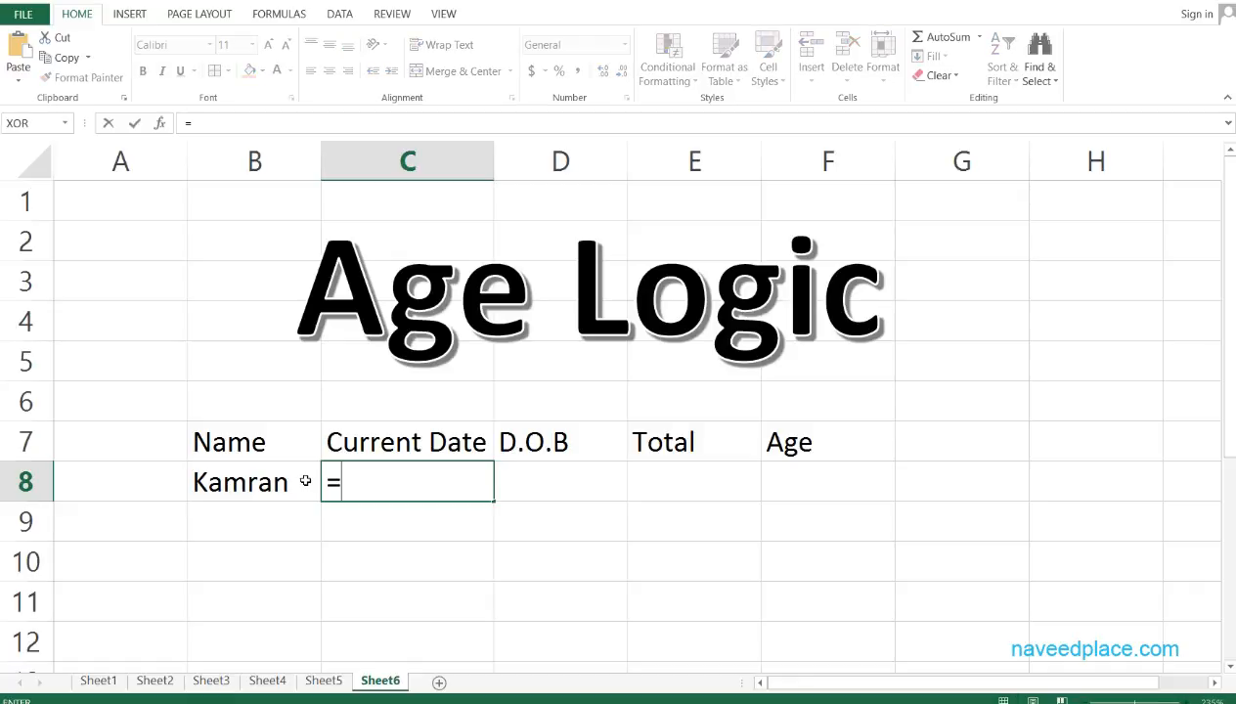
type("t")
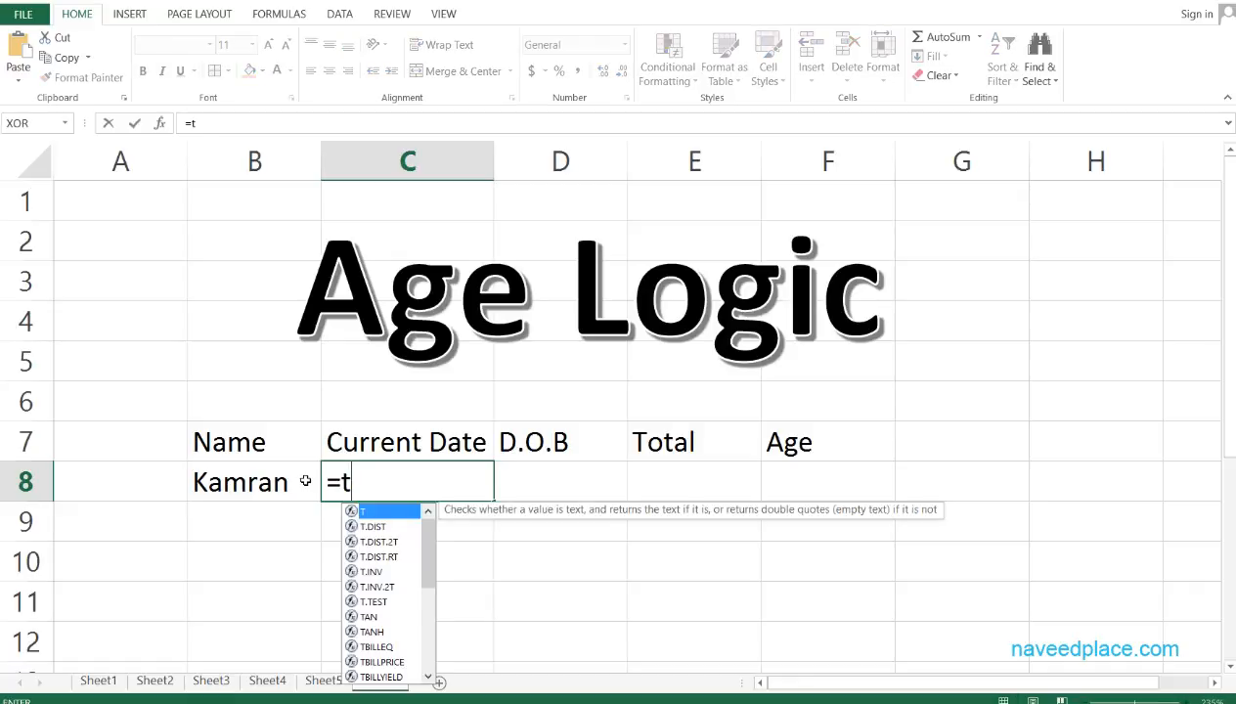
type("o")
key("Tab")
key("Return")
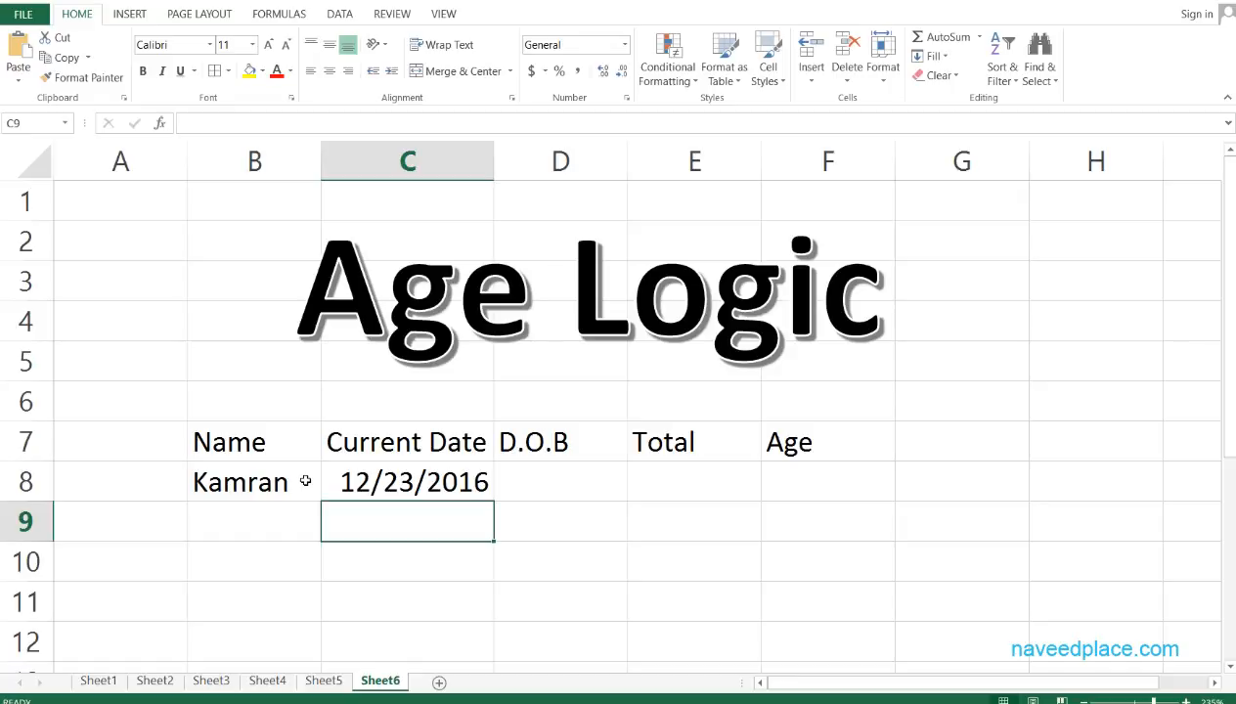
key("Up")
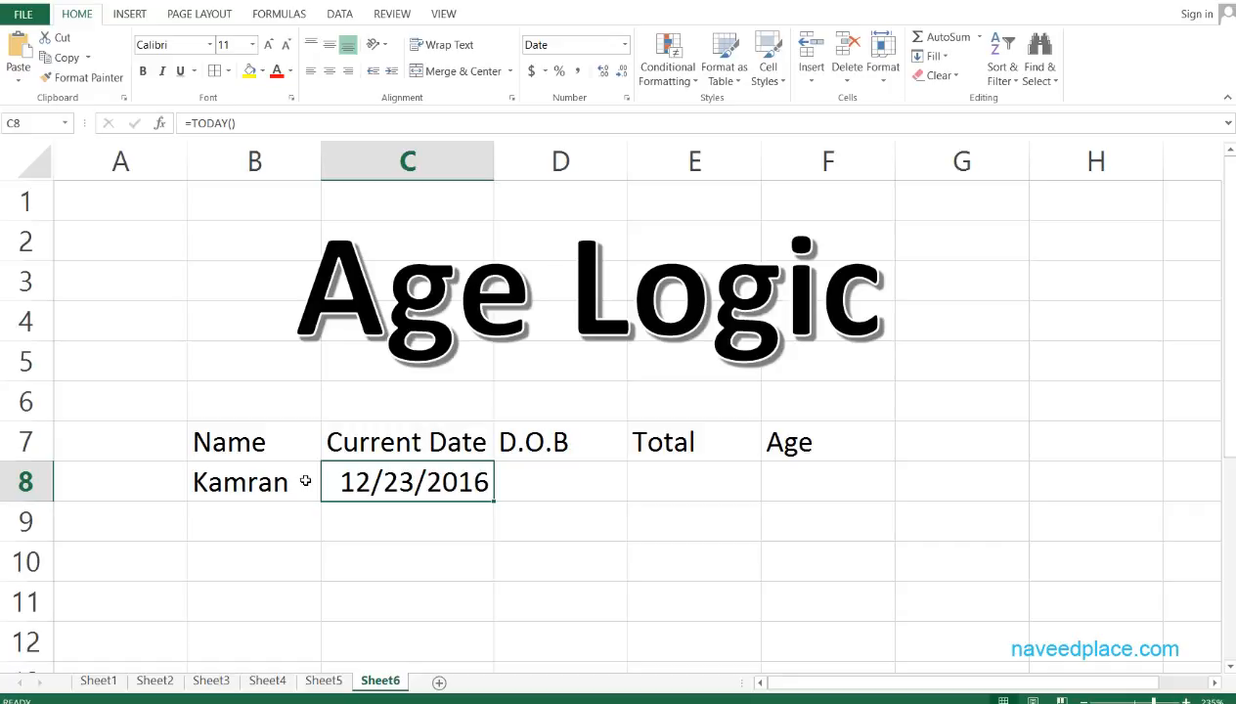
Enter the person's date of birth in cell D8 under the D.O.B header.
key("Right")
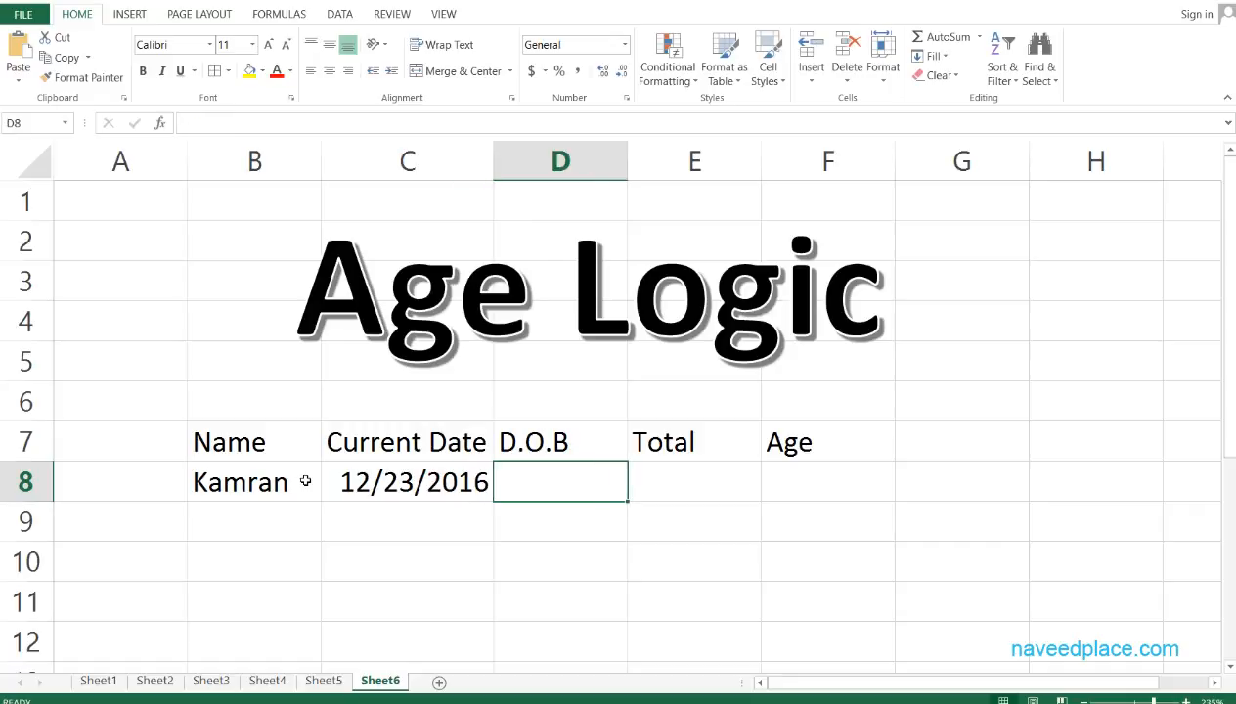
key("Left")
key("Left")
key("Right")
key("Right")
type("1/")
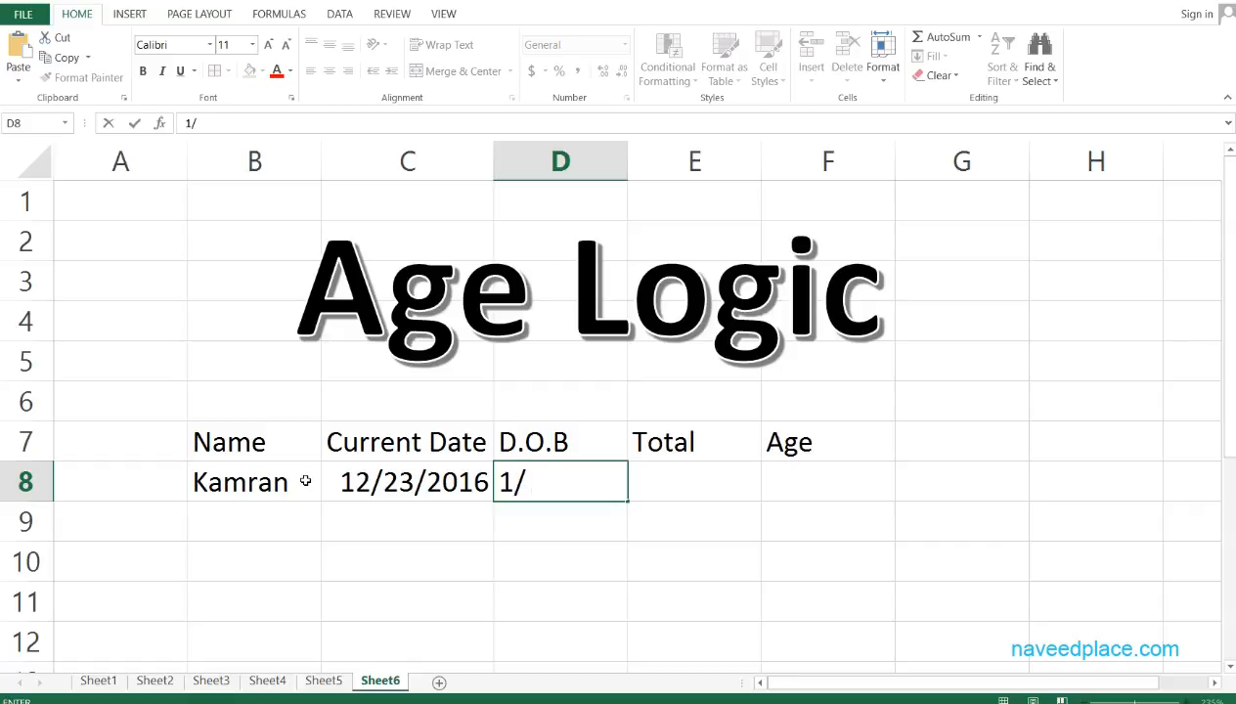
type("20/1997")
key("Return")
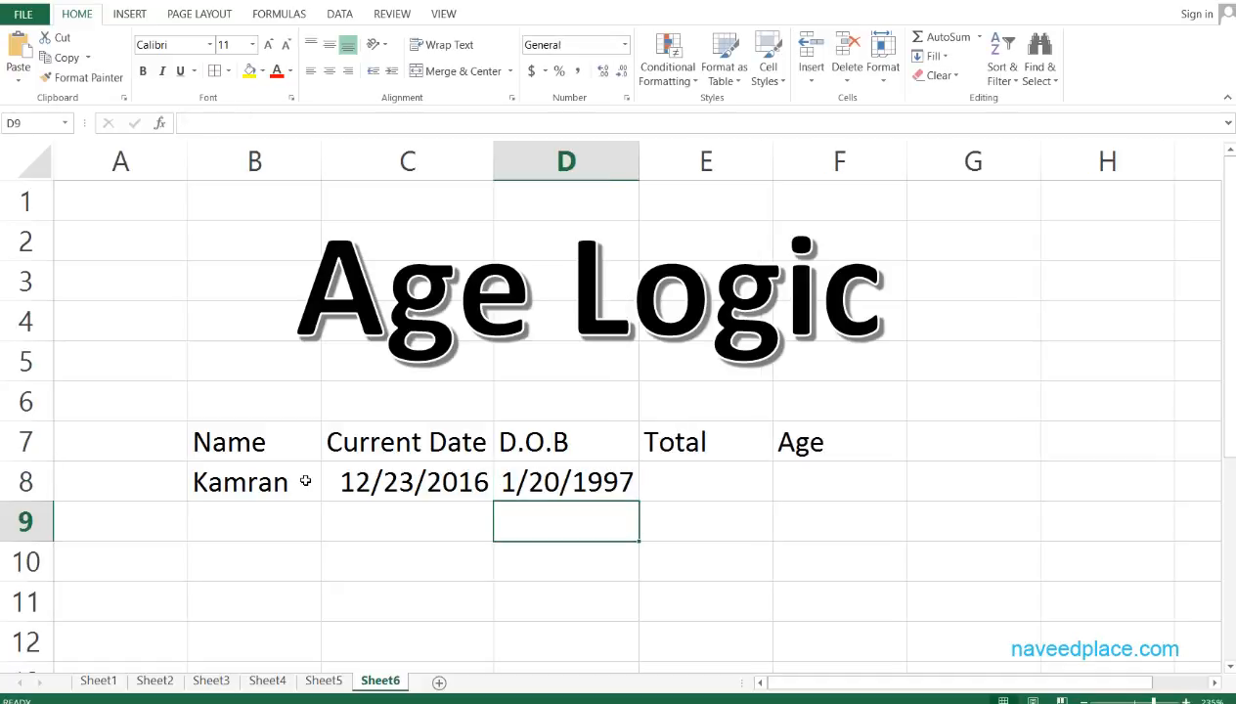
Enter the formula =C8-D8 in Total cell E8 to subtract the date of birth from the current date.
key("Right")
key("Up")
key("Left")
key("Right")
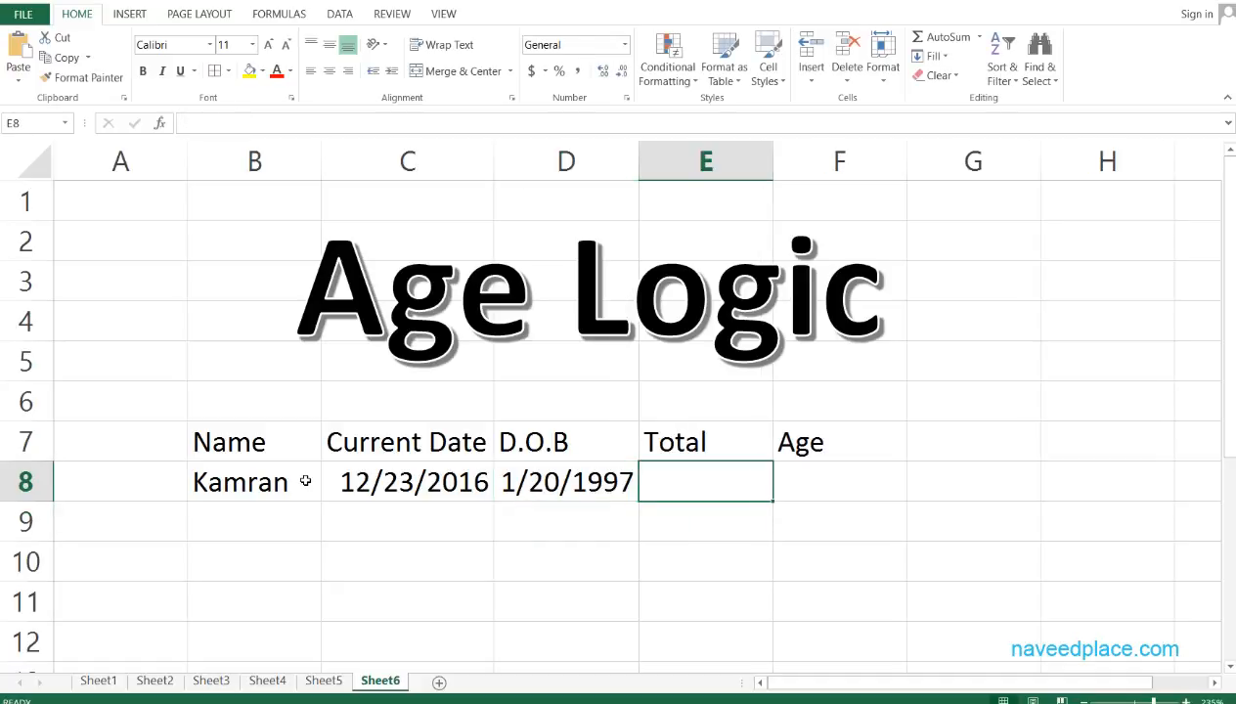
type("=")
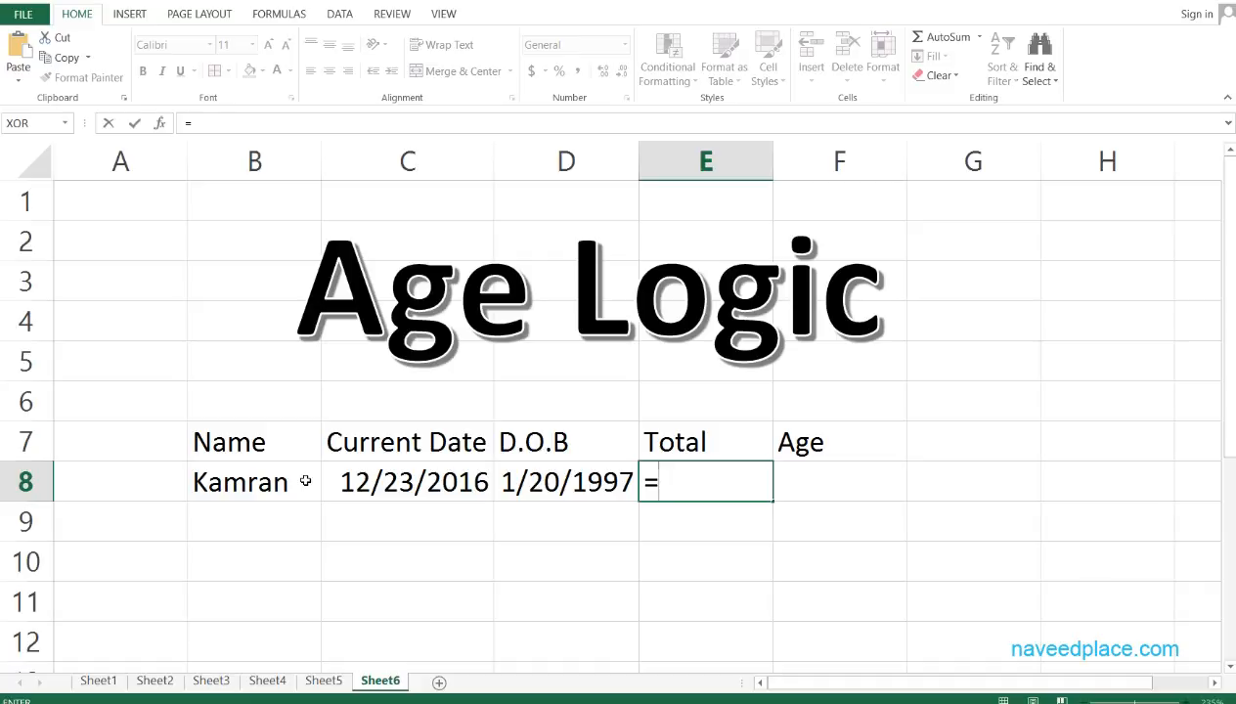
key("Left")
key("Left")
type("-")
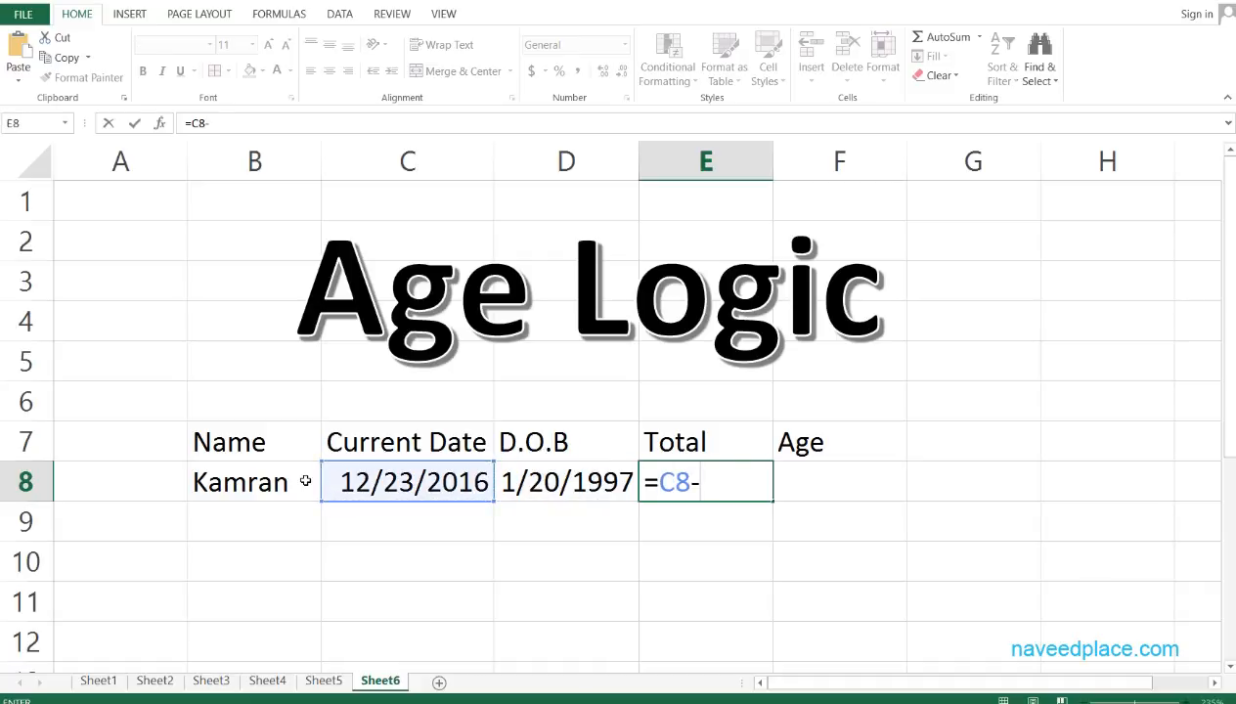
key("Left")
key("Return")
key("Up")
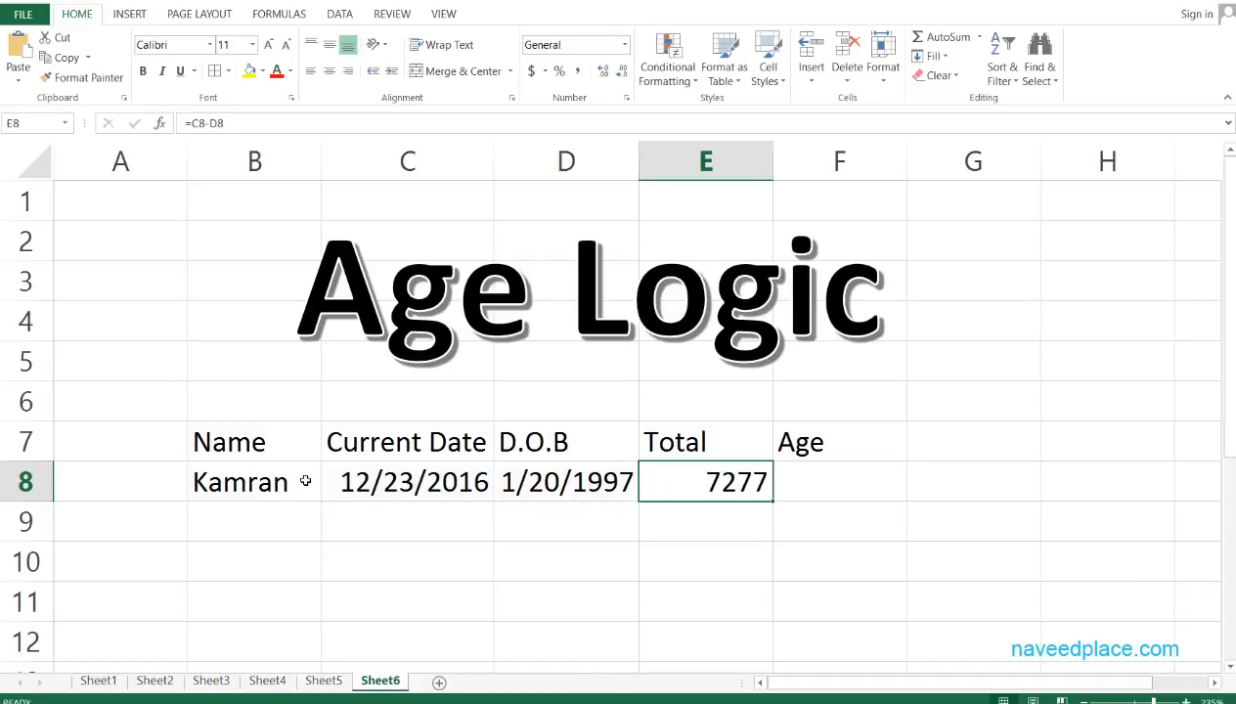
Enter the formula =E8/365.5 in Age cell F8 to convert the total days into years.
key("Right")
type("=")
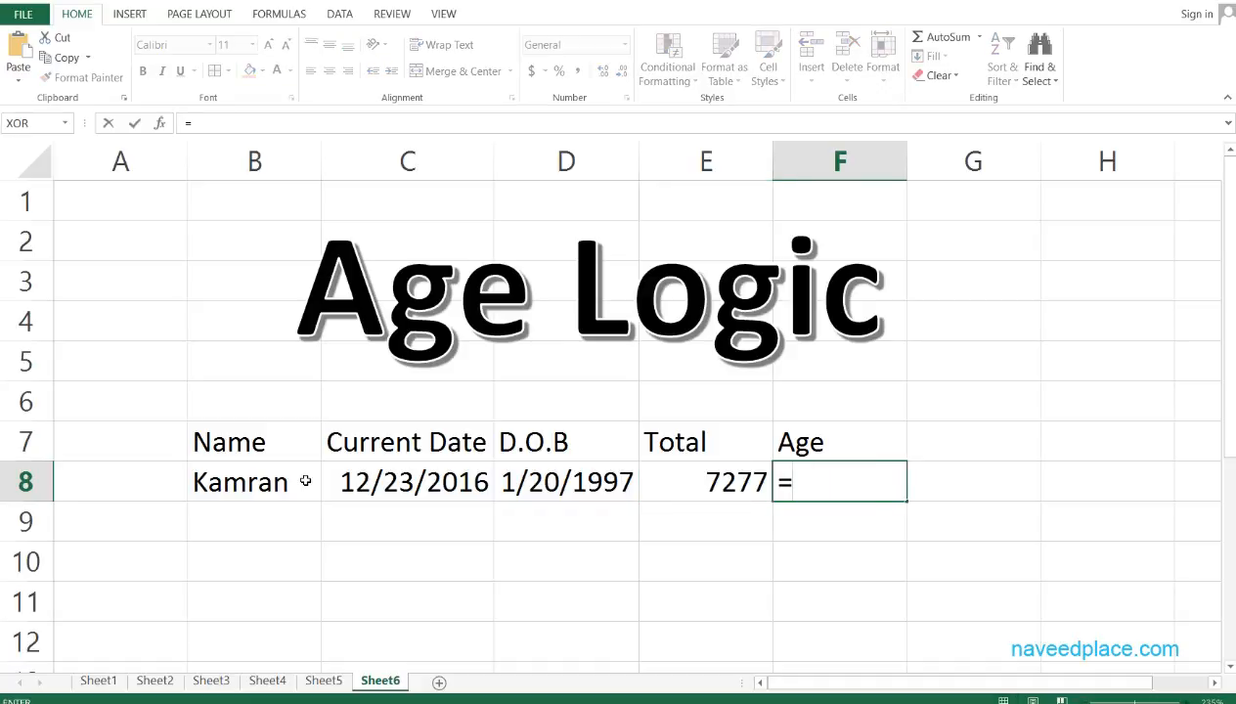
left_click(707, 487)
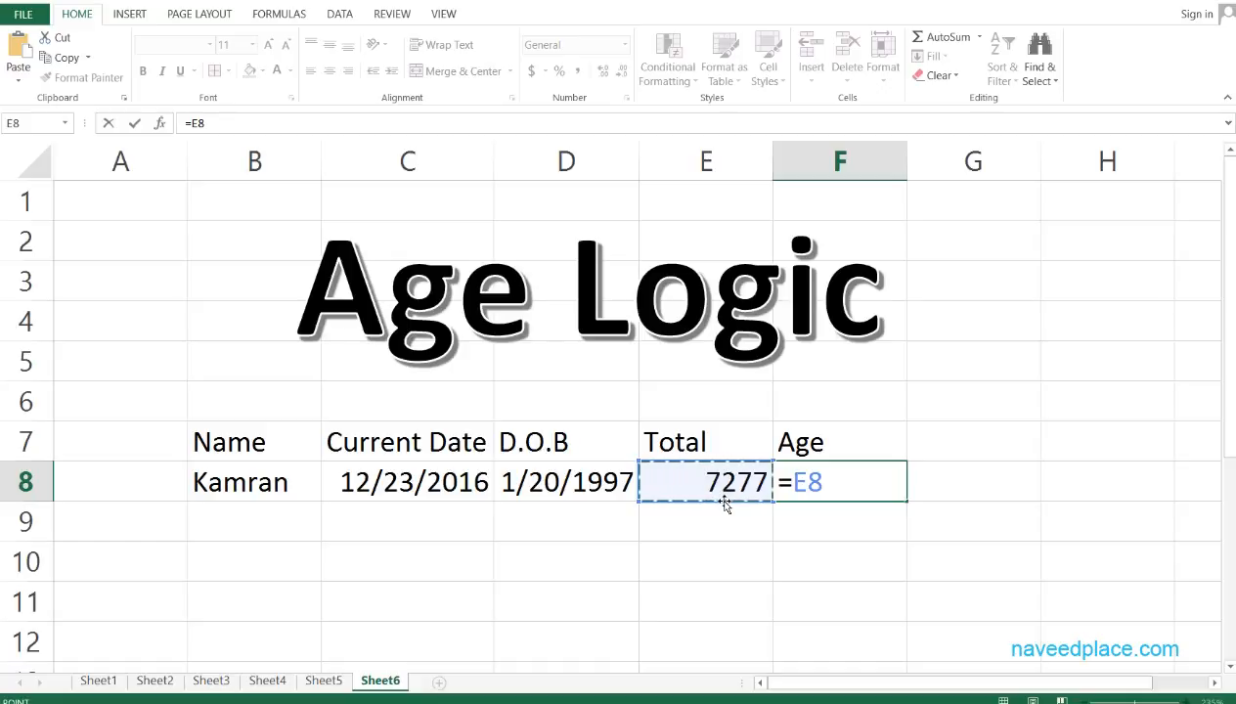
type("/36")
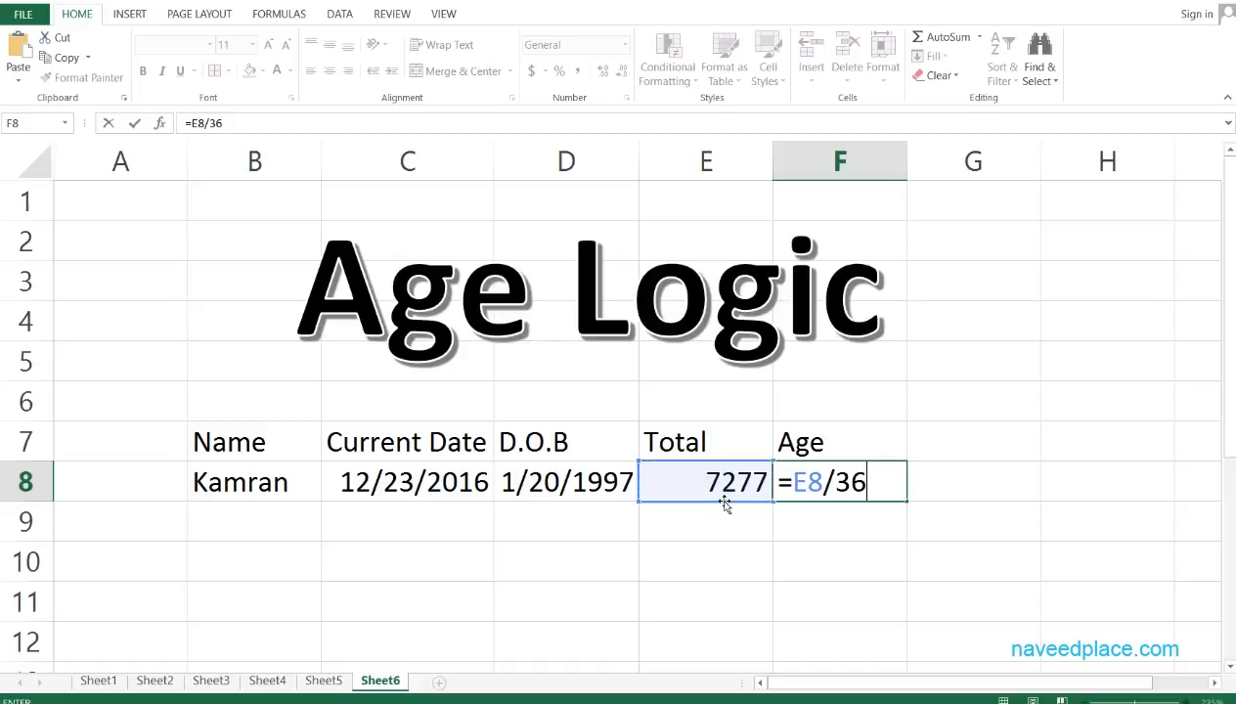
type("5.5")
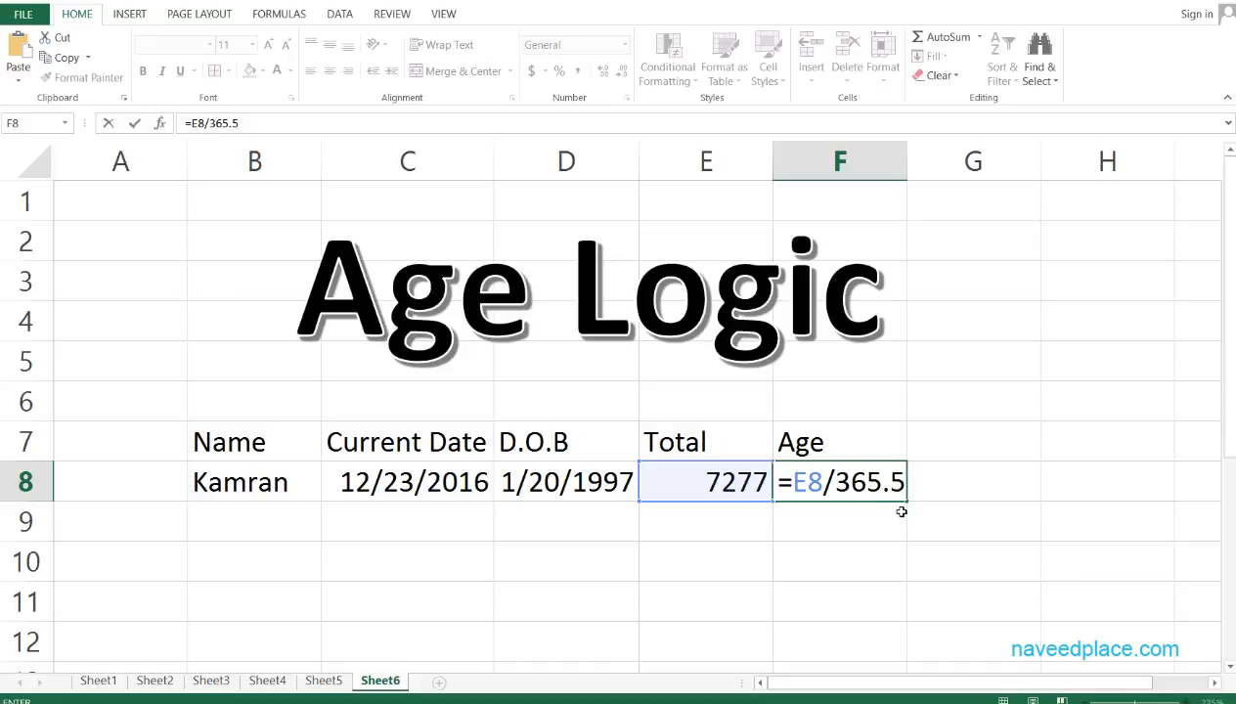
key("Return")
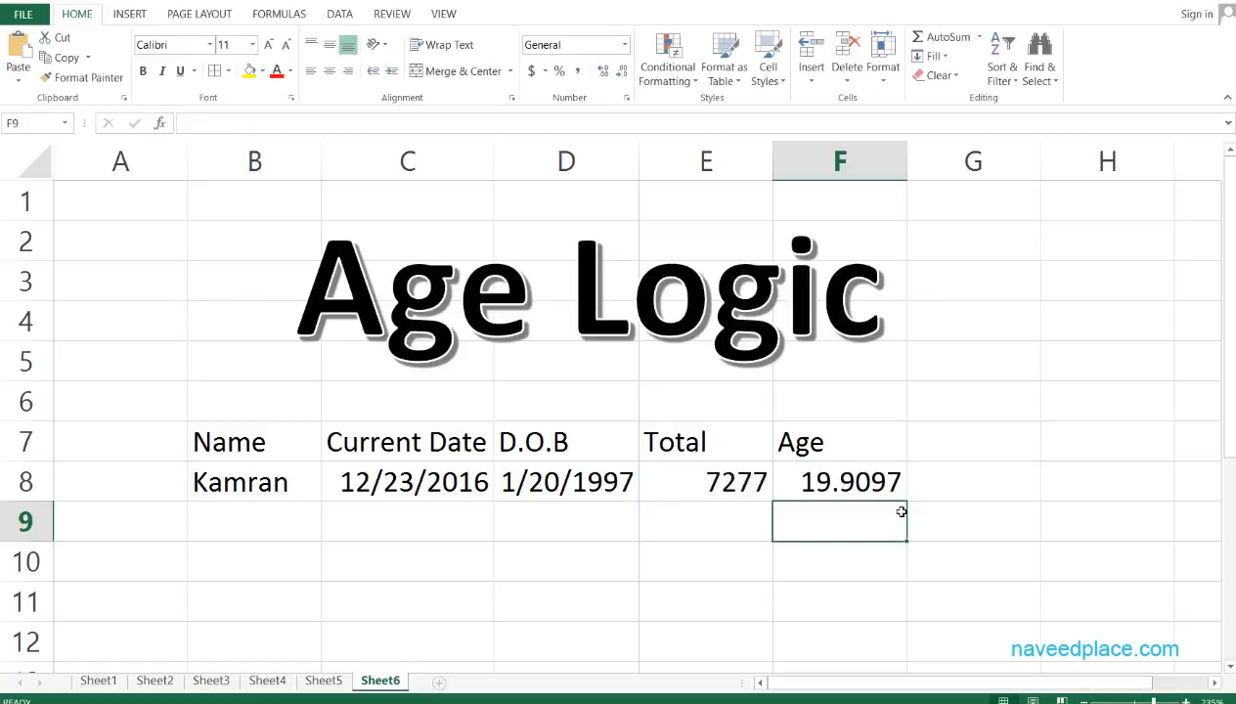
Format the age in cell F8 to show one decimal place.
left_click(846, 489)
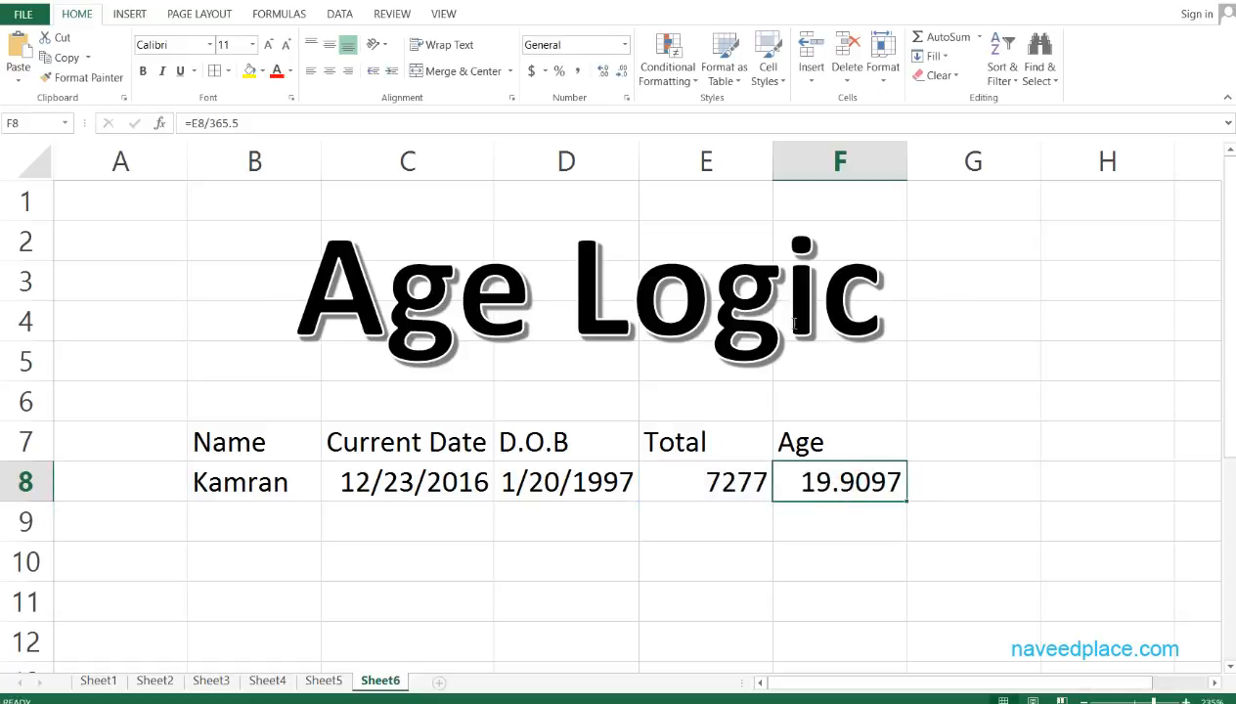
left_click(624, 76)
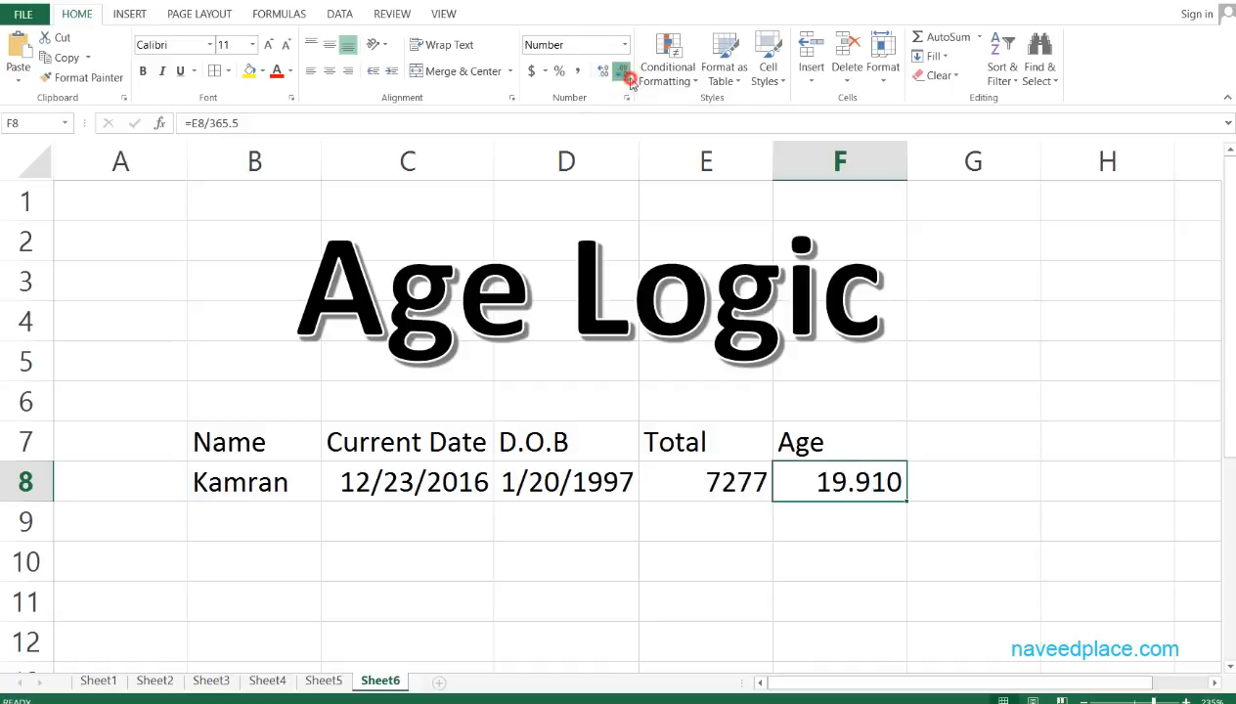
left_click(624, 76)
left_click(624, 76)
left_click(624, 77)
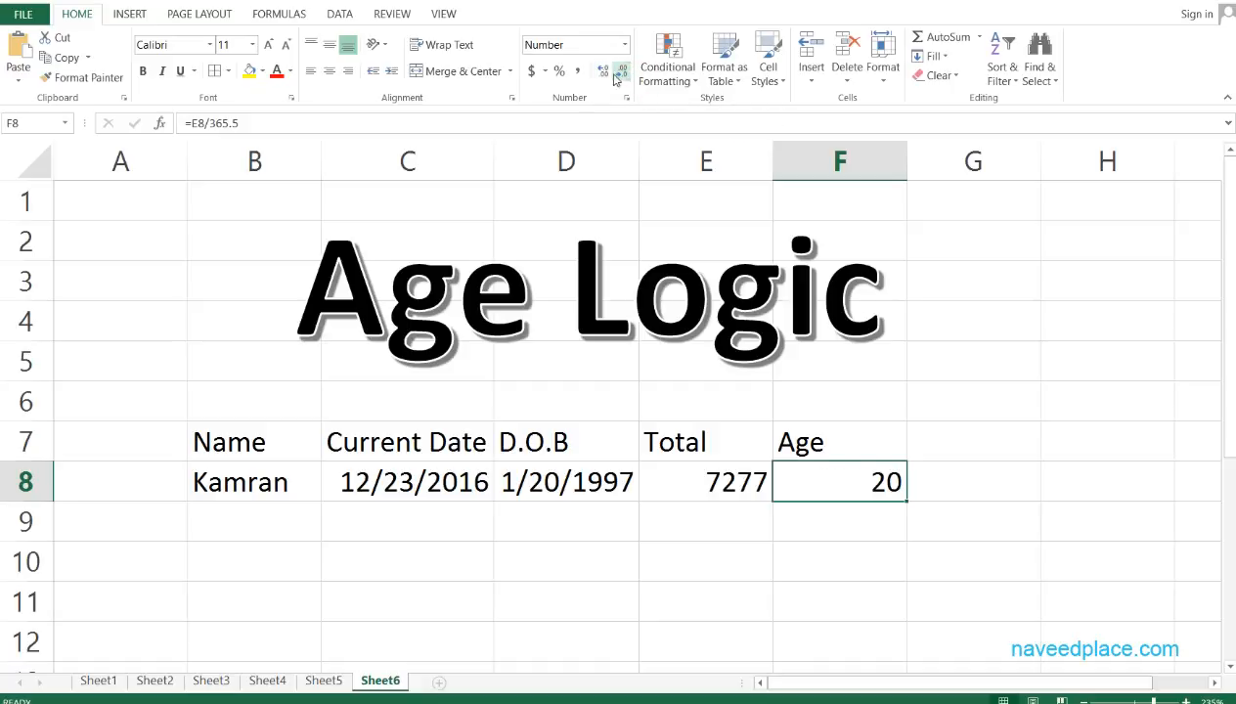
left_click(603, 71)
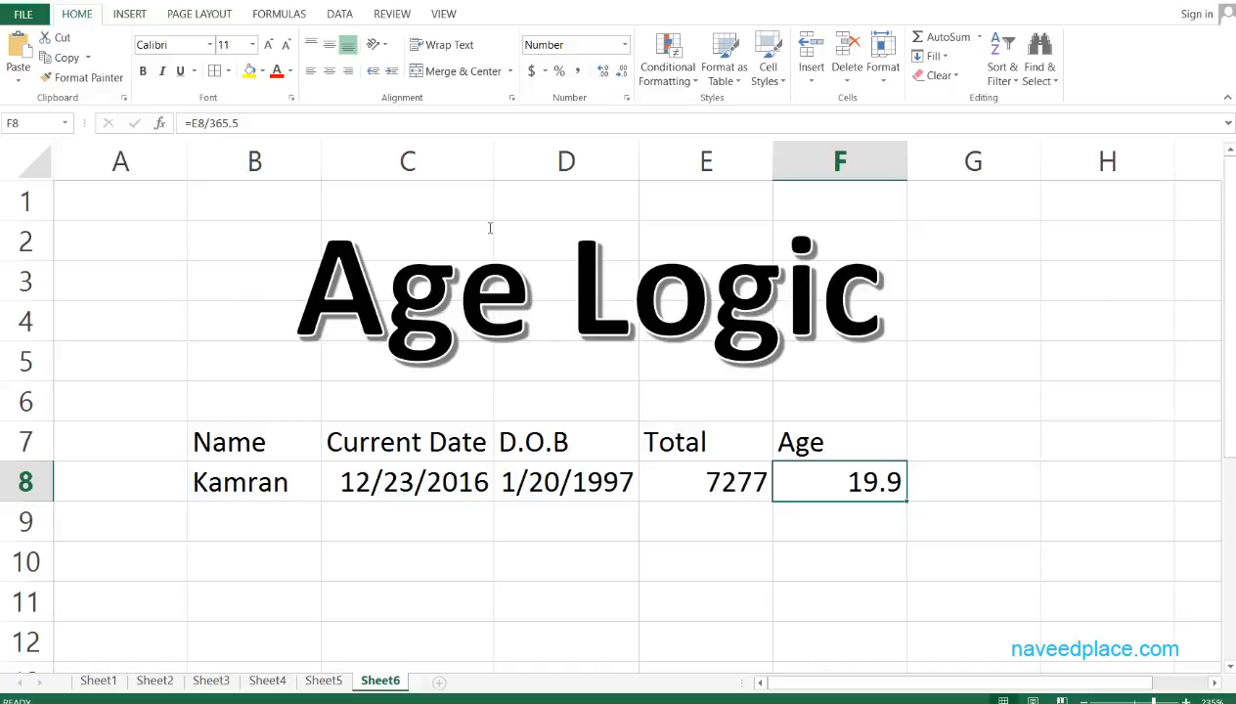
Review the formulas in Current Date cell C8, Total cell E8 and Age cell F8 without changing them.
left_click(132, 14)
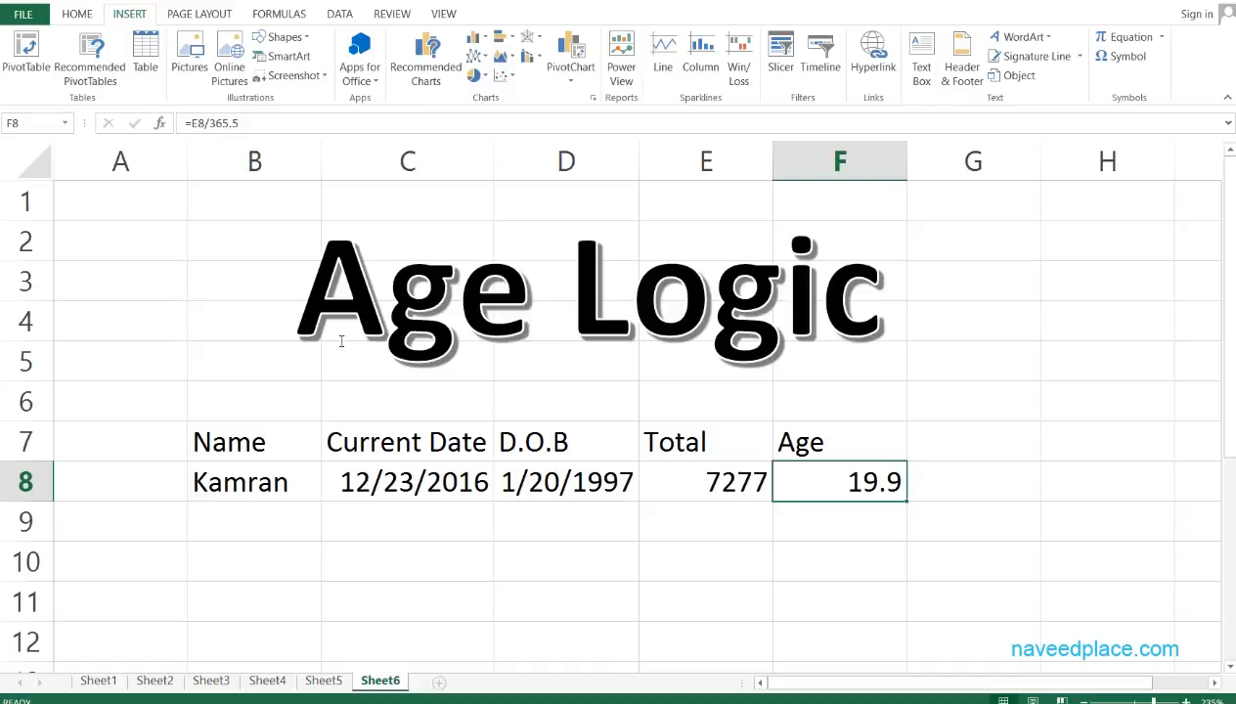
double_click(403, 481)
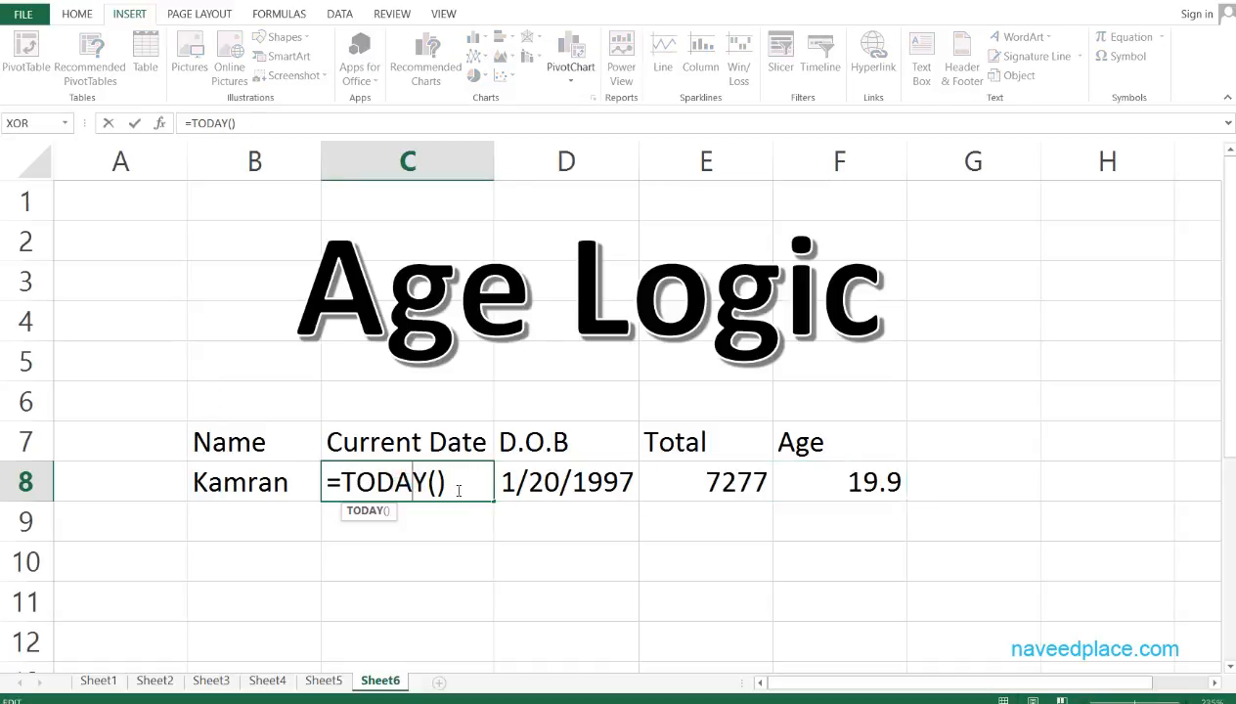
left_click(415, 511)
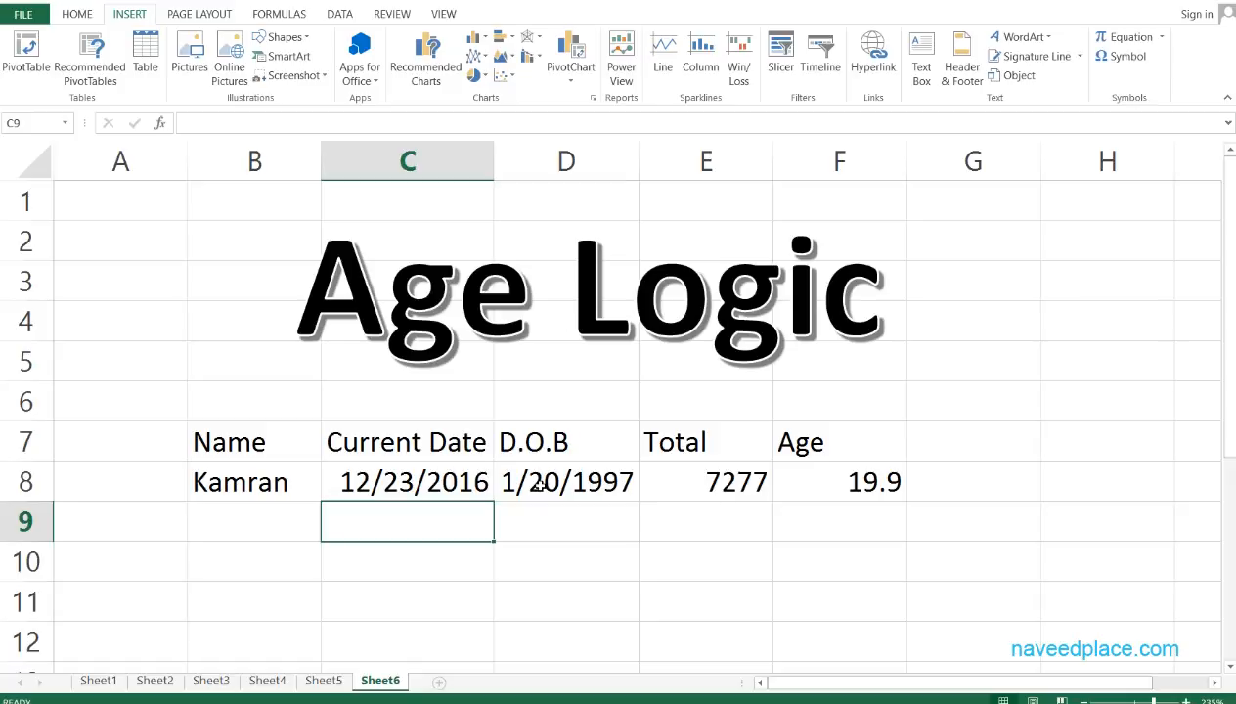
left_click(703, 491)
type("=C8-D8")
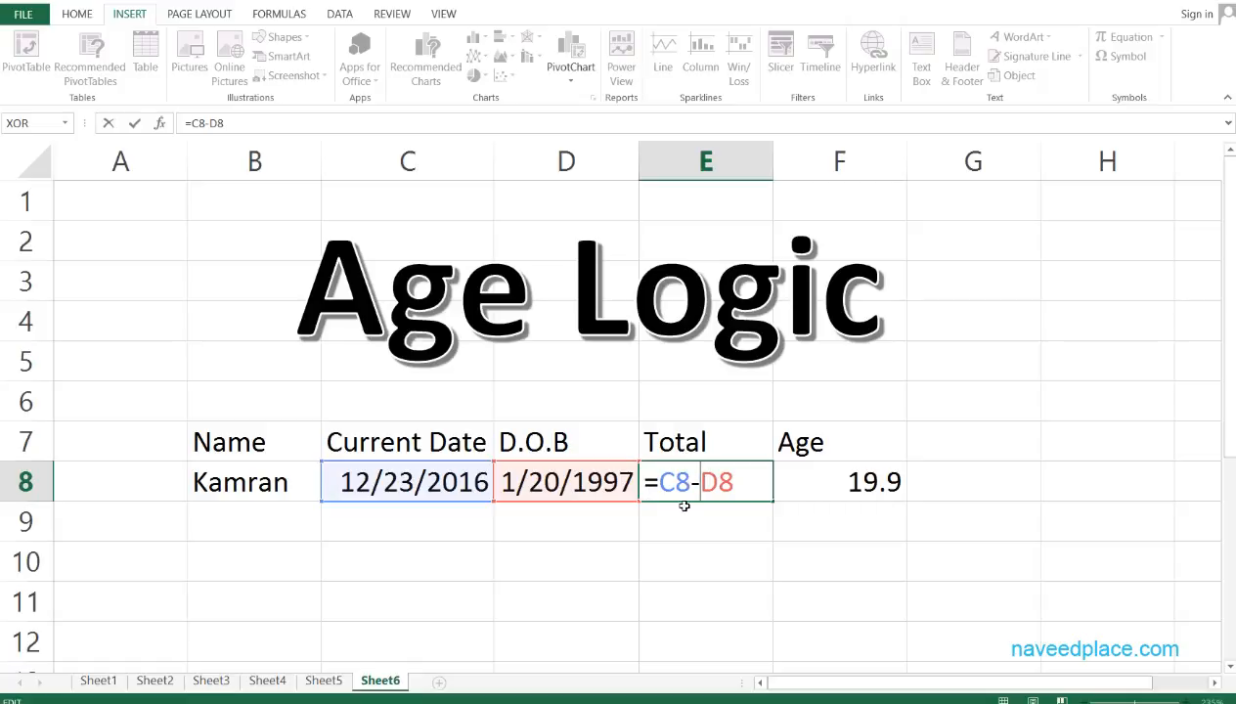
key("Return")
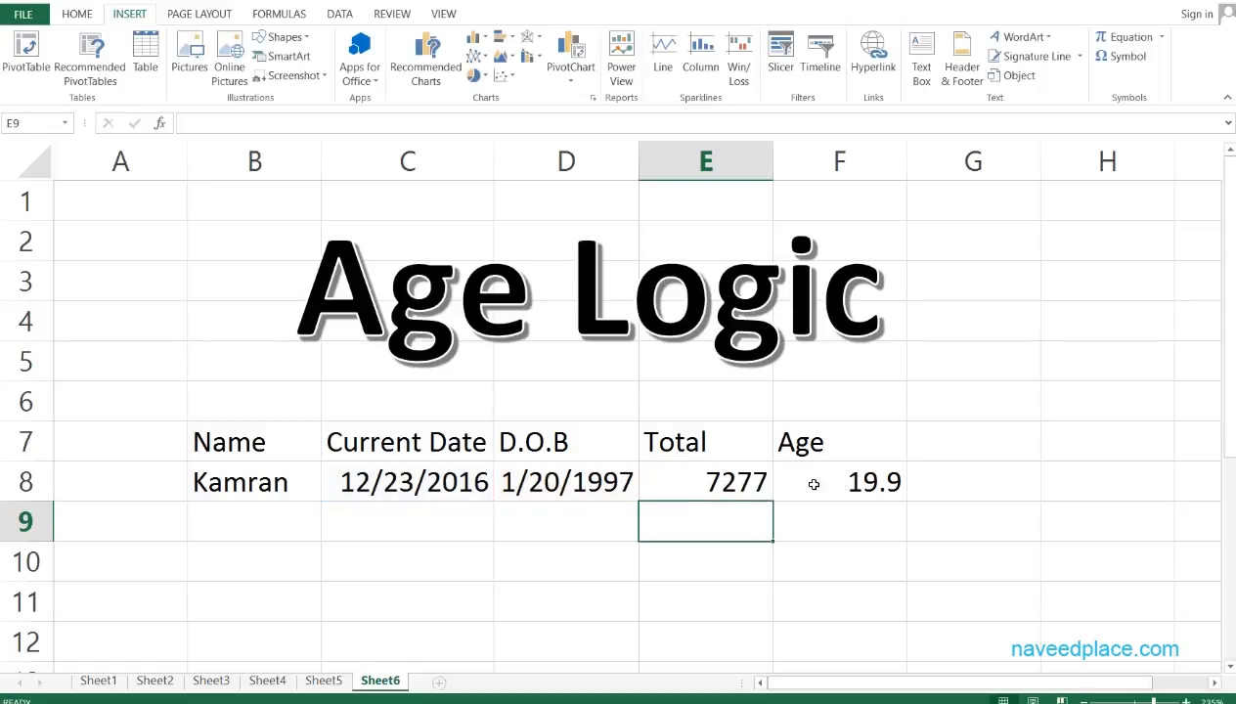
left_click(855, 486)
double_click(855, 486)
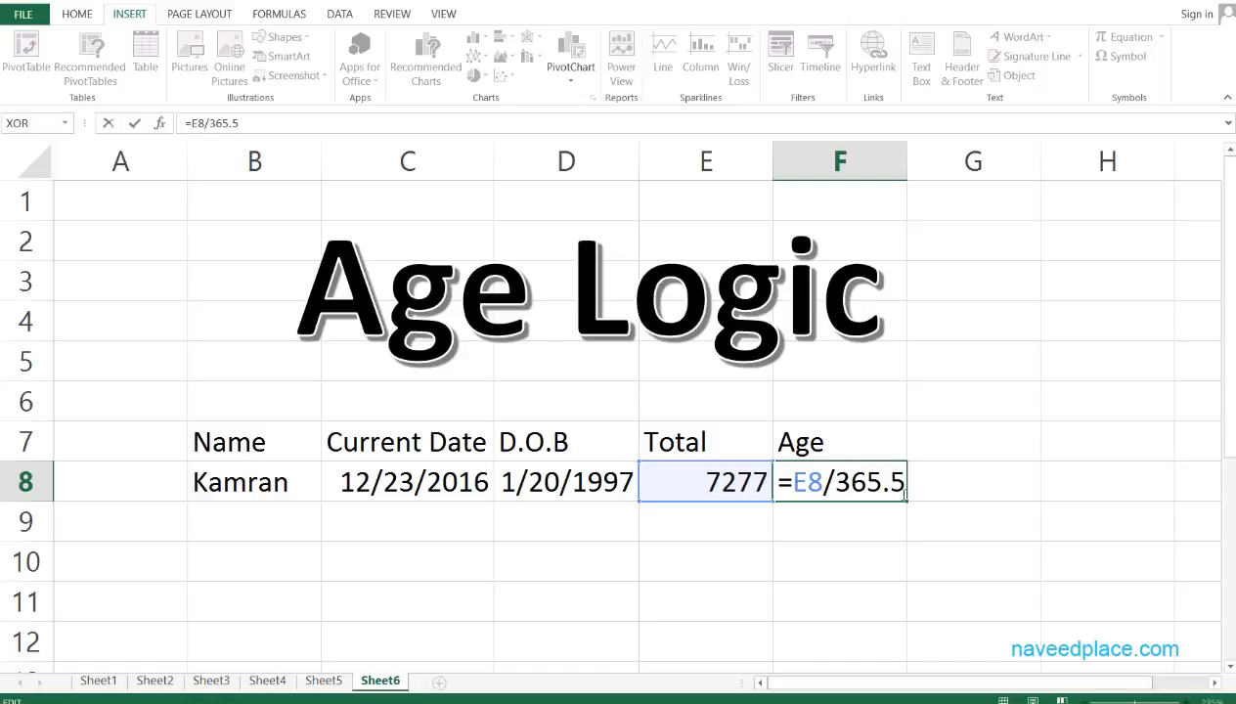
key("Return")
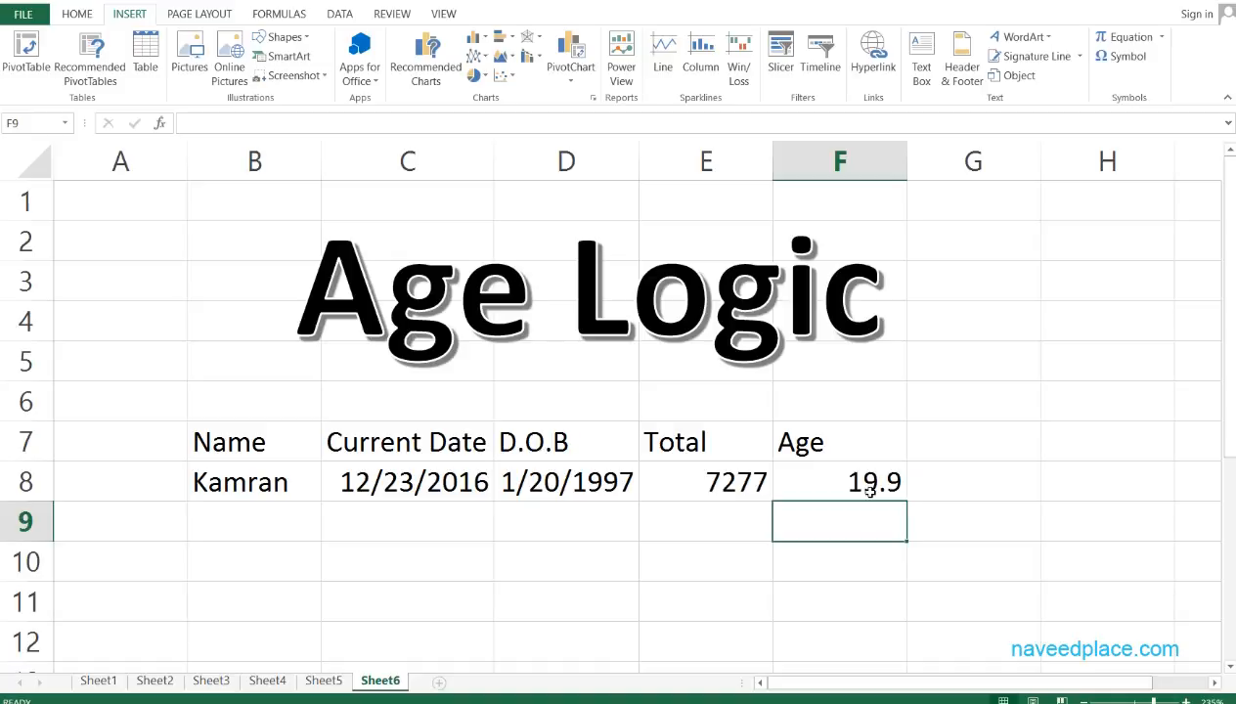